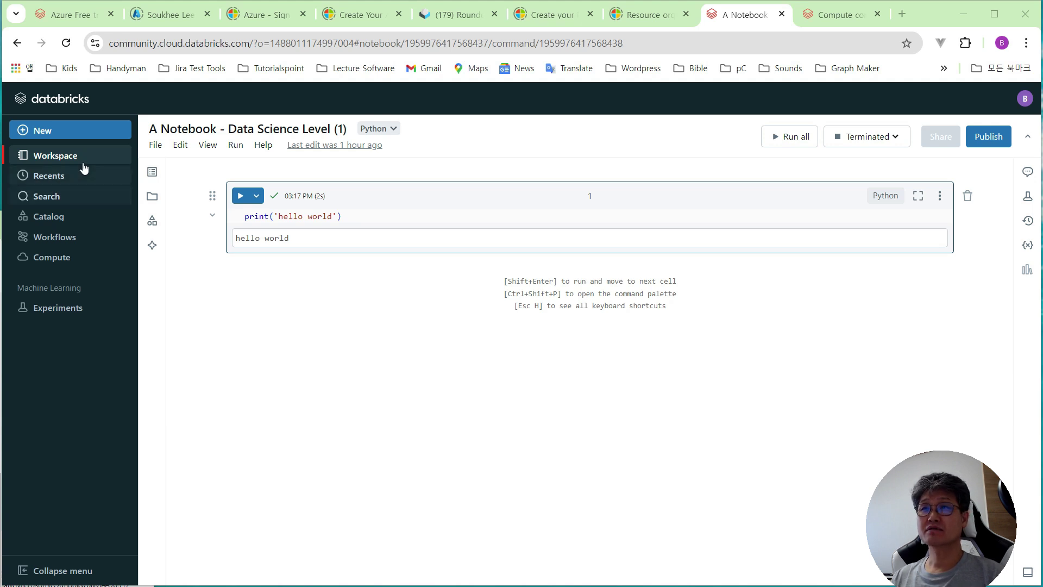
# - Start creating a new table and view the S3 and Other Data Sources options
pyautogui.click(60, 131)
pyautogui.click(172, 157)
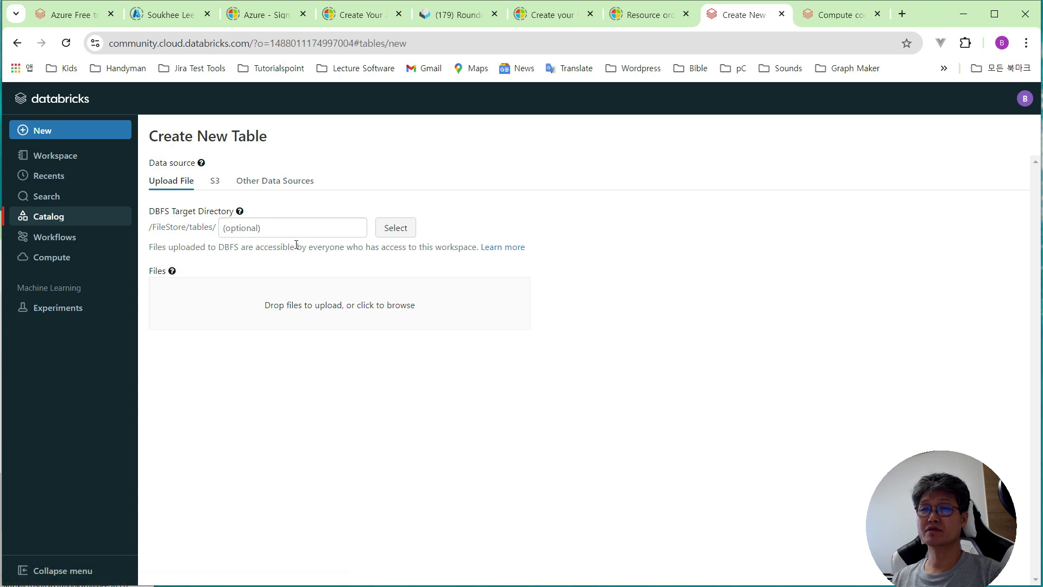
pyautogui.click(214, 184)
pyautogui.click(274, 184)
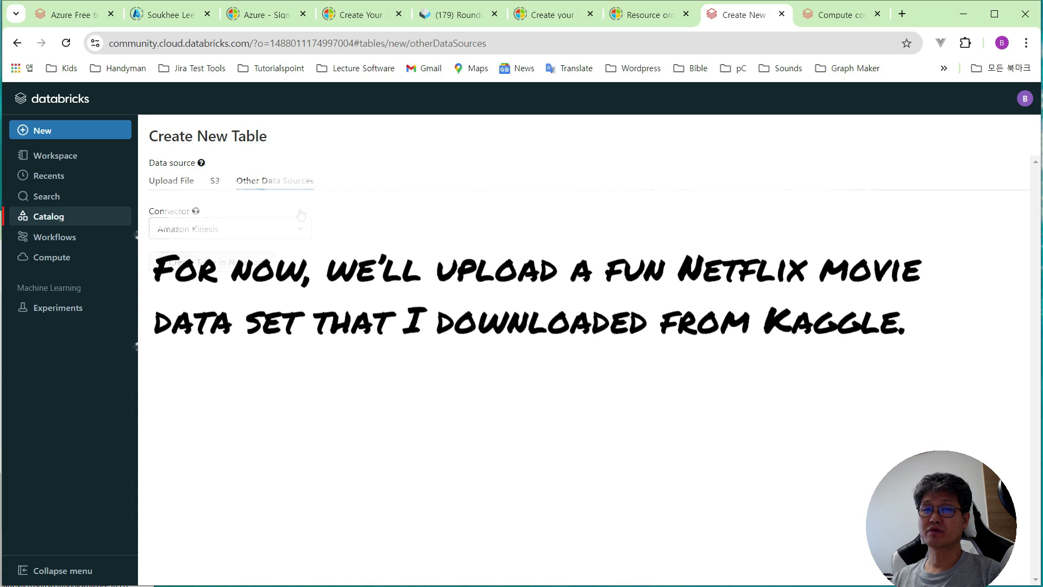
# - Open Kaggle's Netflix IMDB Scores dataset page in a new browser tab
pyautogui.click(903, 15)
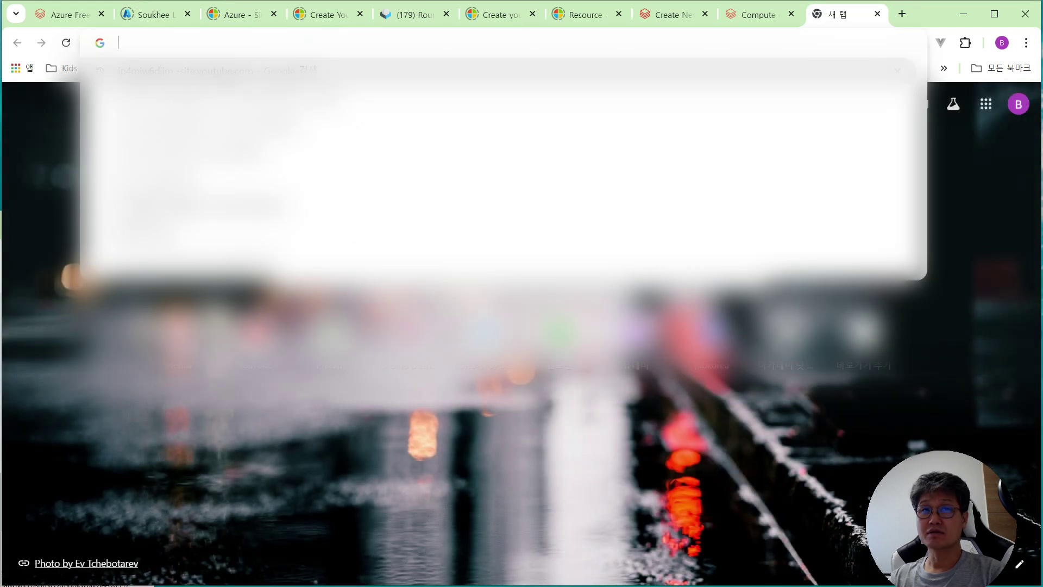
pyautogui.write('kaggle.com')
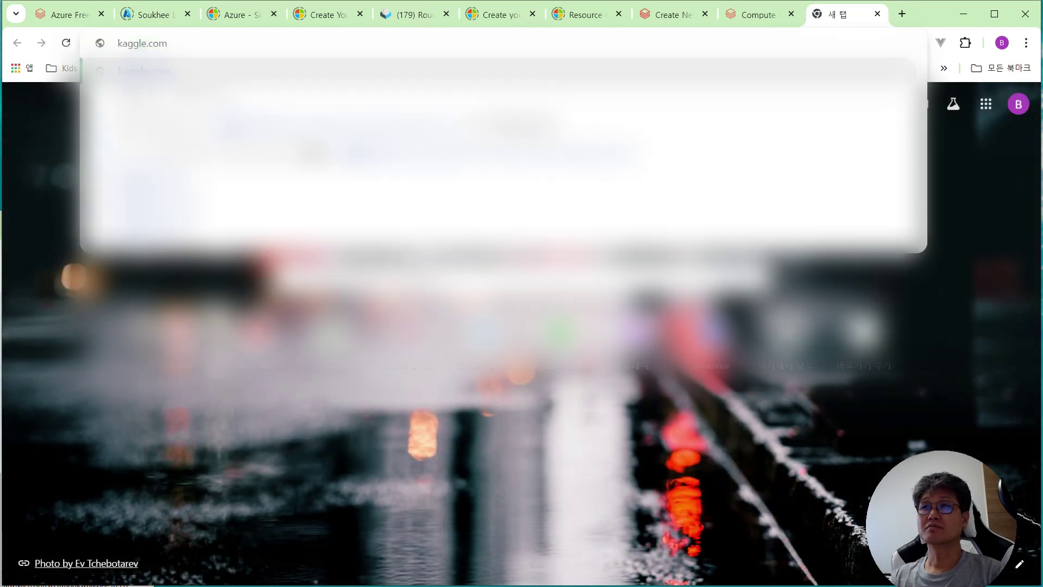
pyautogui.press('Return')
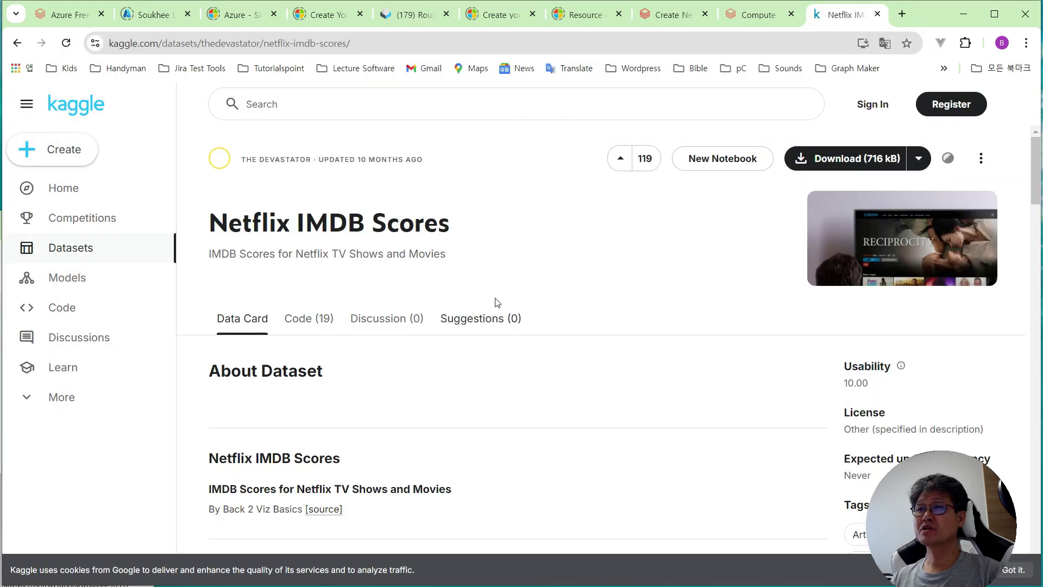
# - Read the dataset's data card down to the descriptions of the title, type and description columns
pyautogui.scroll(-1, 449, 416)
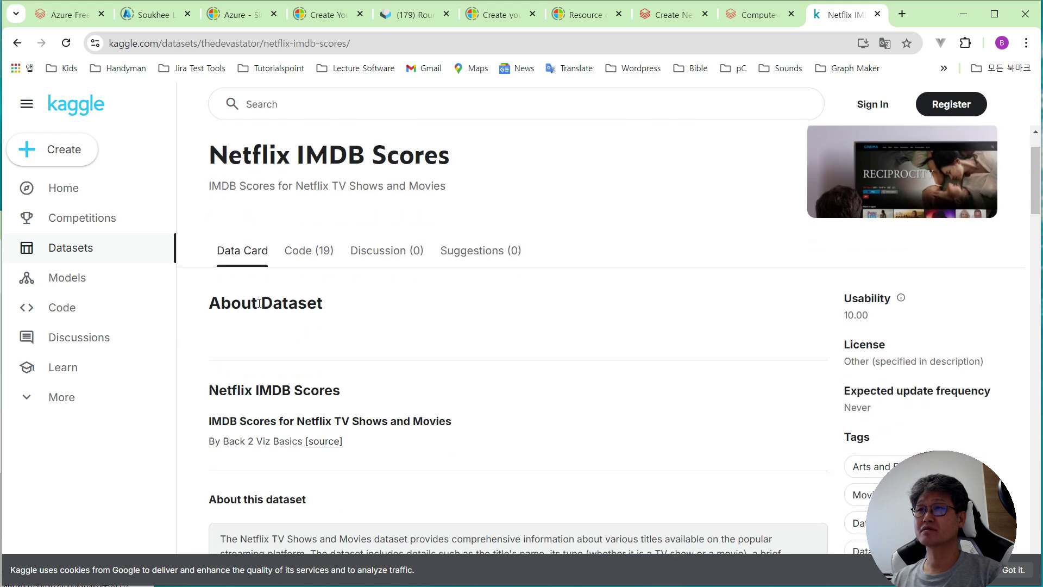
pyautogui.moveTo(259, 302); pyautogui.dragTo(388, 314)
pyautogui.scroll(-8, 403, 481)
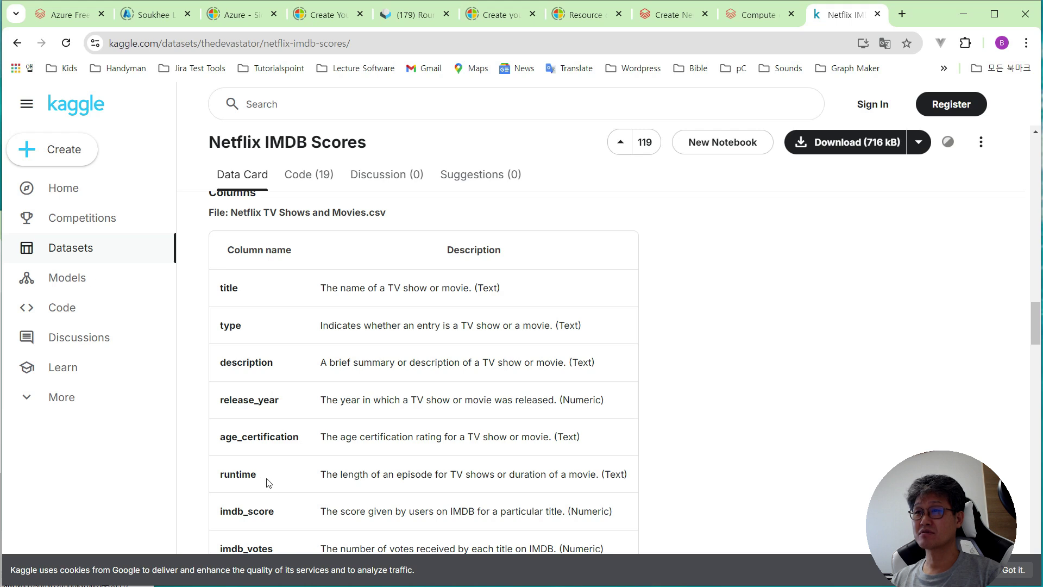
pyautogui.scroll(-1, 267, 482)
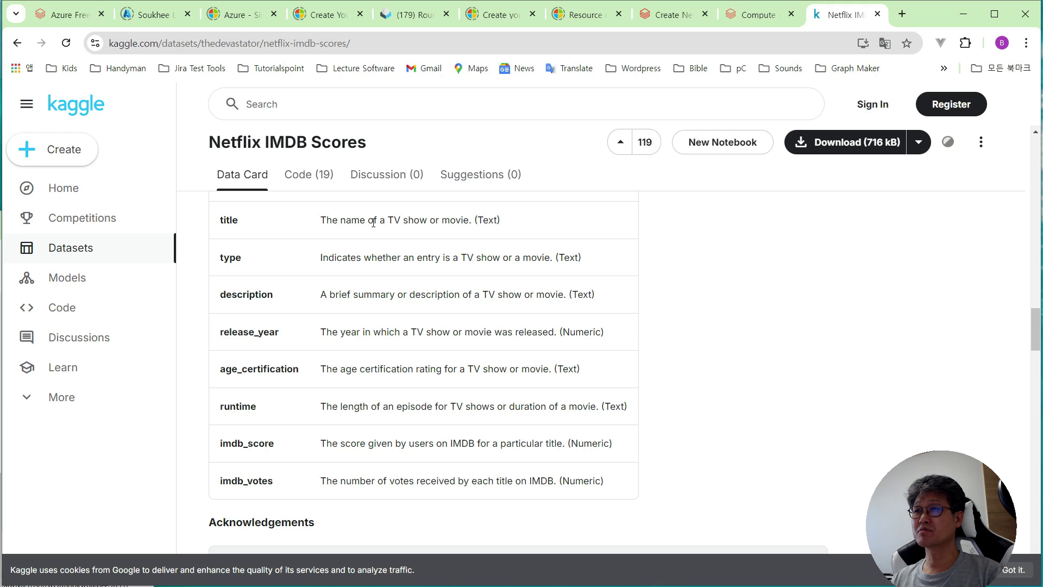
pyautogui.moveTo(518, 224); pyautogui.dragTo(350, 221)
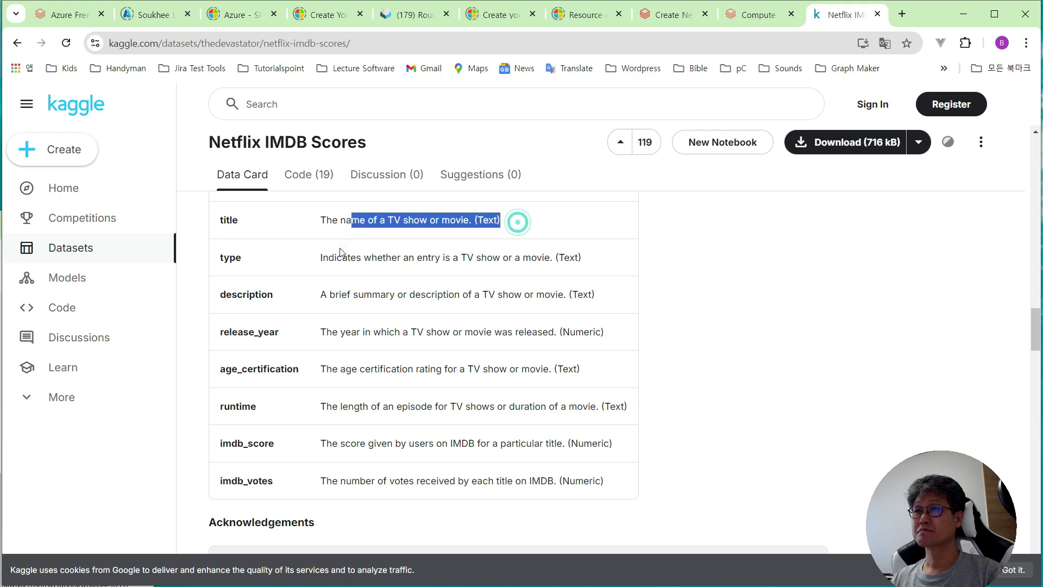
pyautogui.moveTo(322, 258)
pyautogui.mouseDown()
pyautogui.moveTo(588, 262)
pyautogui.moveTo(342, 259)
pyautogui.mouseUp()
pyautogui.click(597, 261)
pyautogui.click(324, 292)
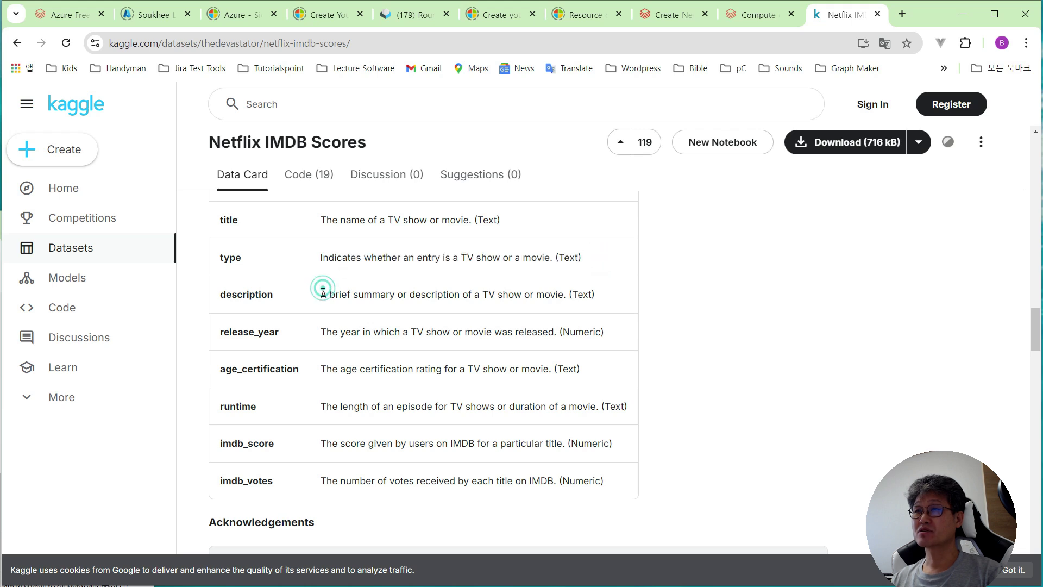
pyautogui.moveTo(320, 295); pyautogui.dragTo(617, 297)
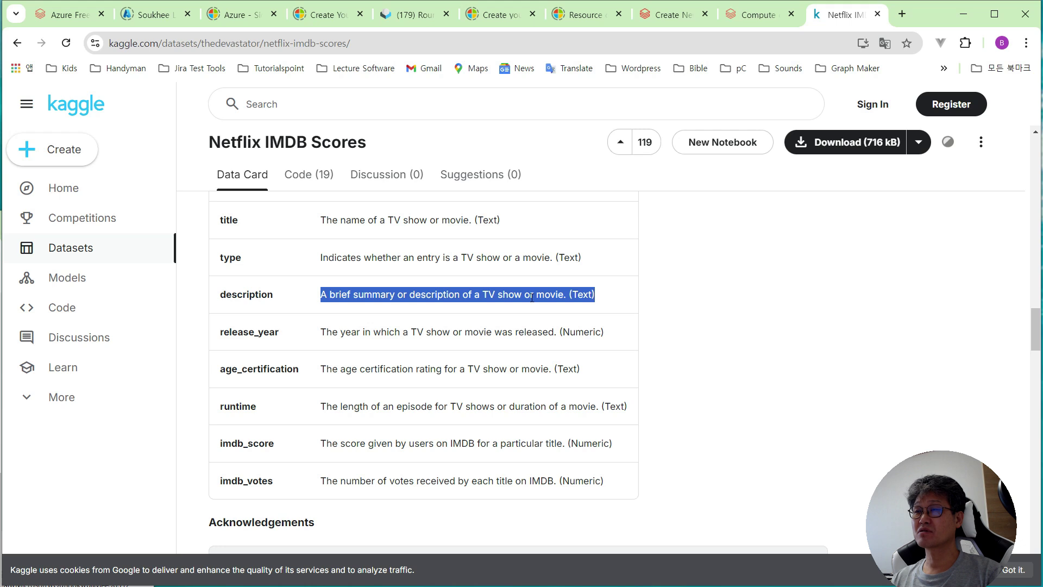
# - Read the descriptions and data types of the release_year, age_certification and runtime columns
pyautogui.click(403, 330)
pyautogui.moveTo(331, 333); pyautogui.dragTo(604, 332)
pyautogui.click(605, 333)
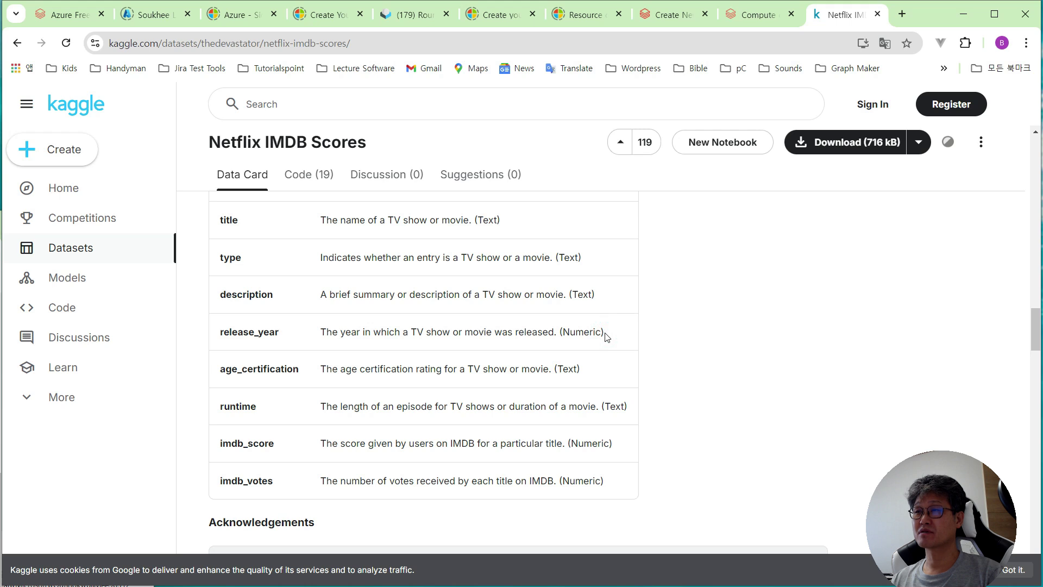
pyautogui.moveTo(605, 333); pyautogui.dragTo(569, 333)
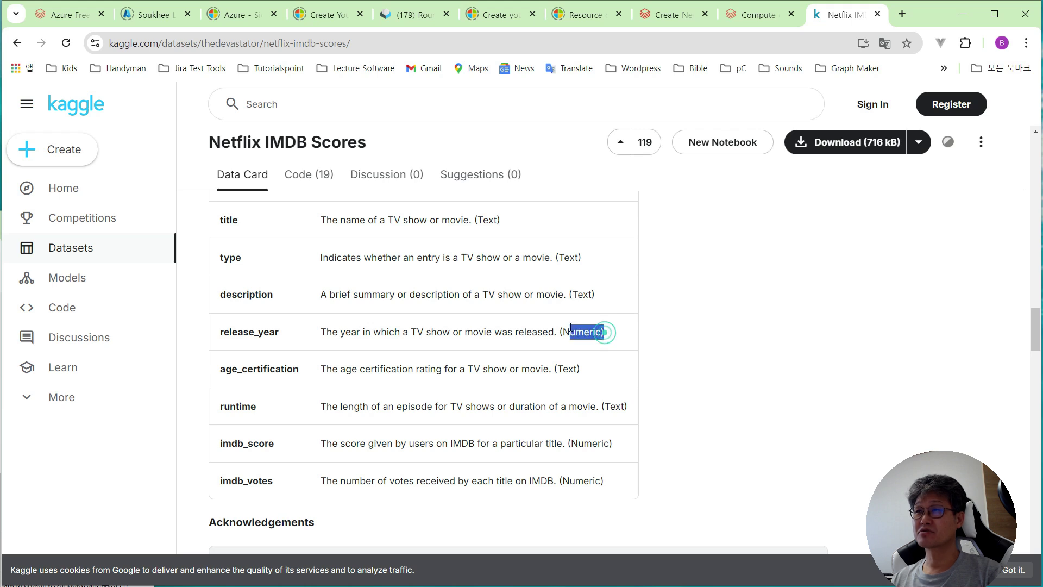
pyautogui.moveTo(580, 369); pyautogui.dragTo(535, 368)
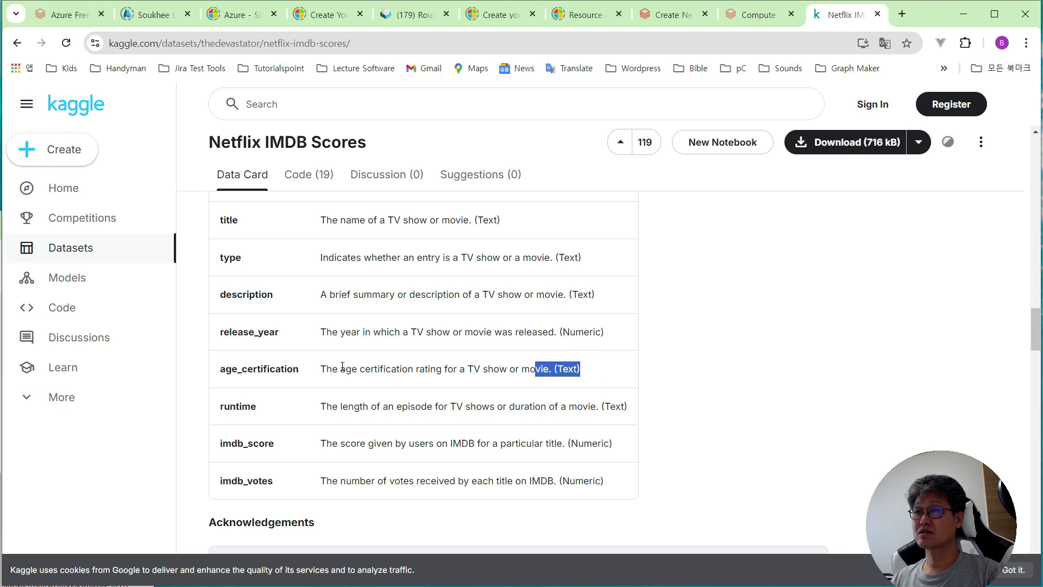
pyautogui.click(534, 368)
pyautogui.moveTo(329, 402); pyautogui.dragTo(517, 408)
pyautogui.click(521, 407)
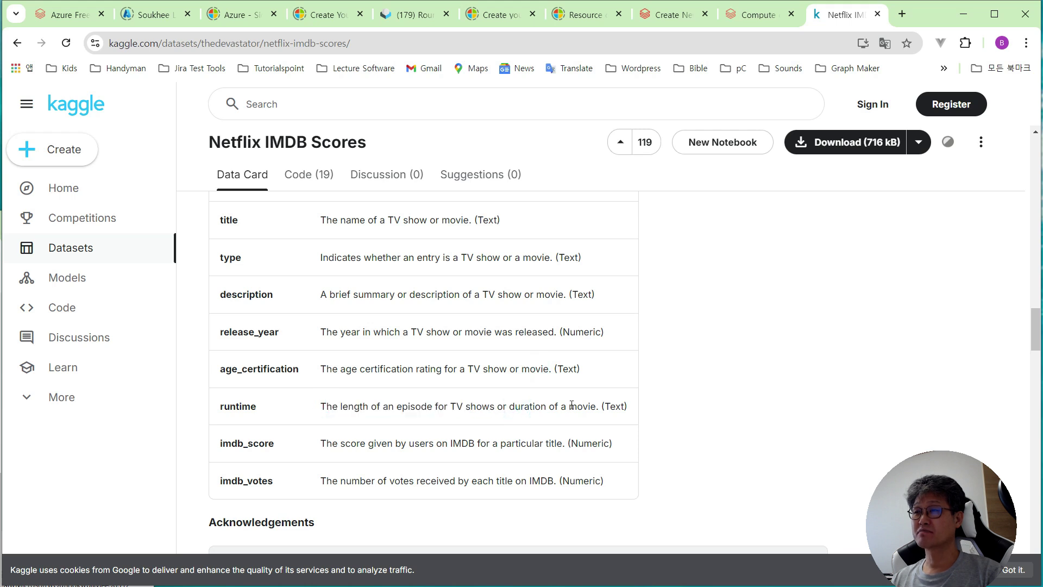
pyautogui.moveTo(629, 407); pyautogui.dragTo(596, 406)
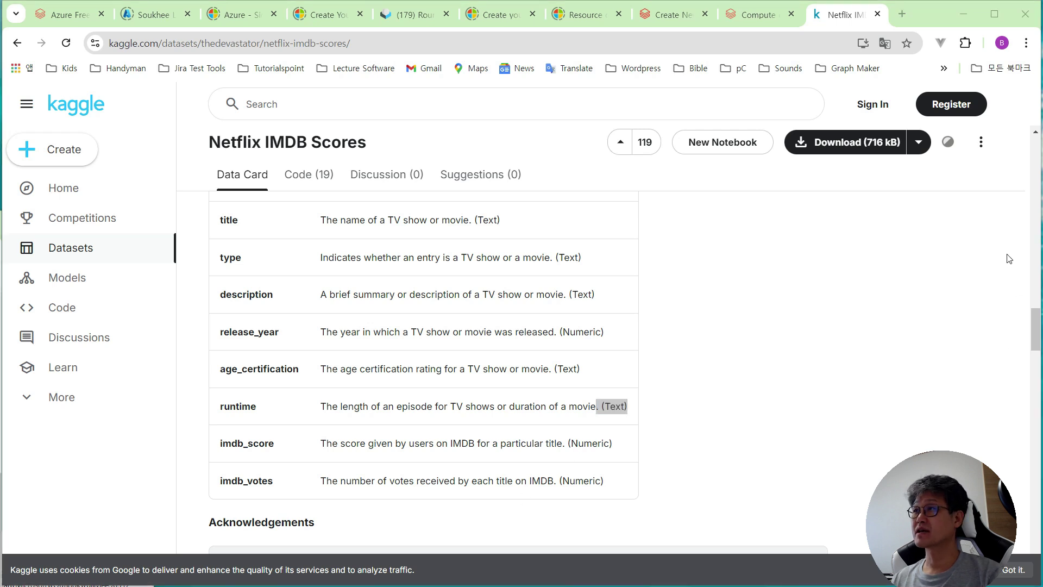
# - Request the dataset download and register on Kaggle with the existing Google account
pyautogui.click(830, 144)
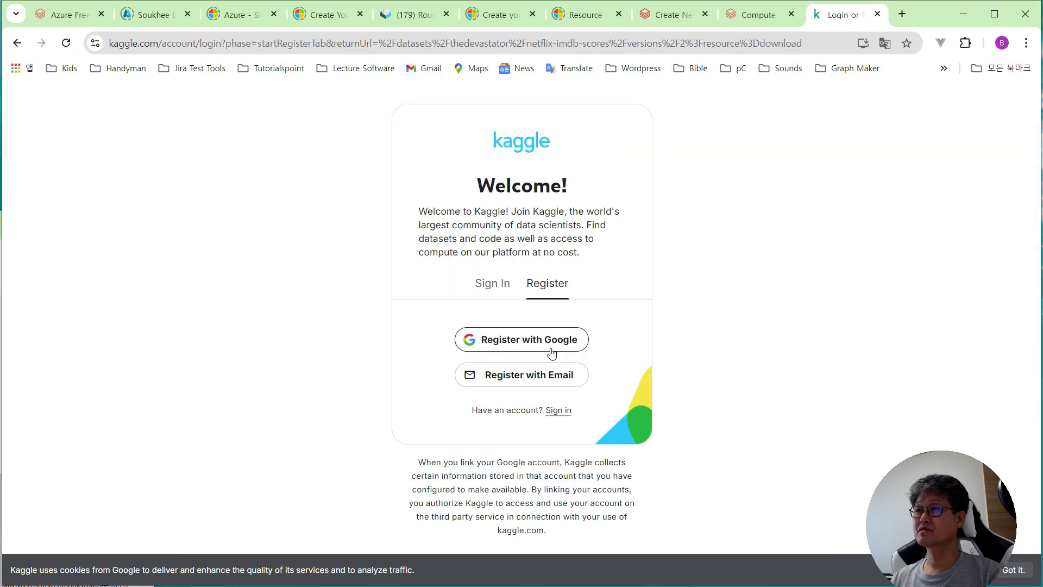
pyautogui.click(565, 345)
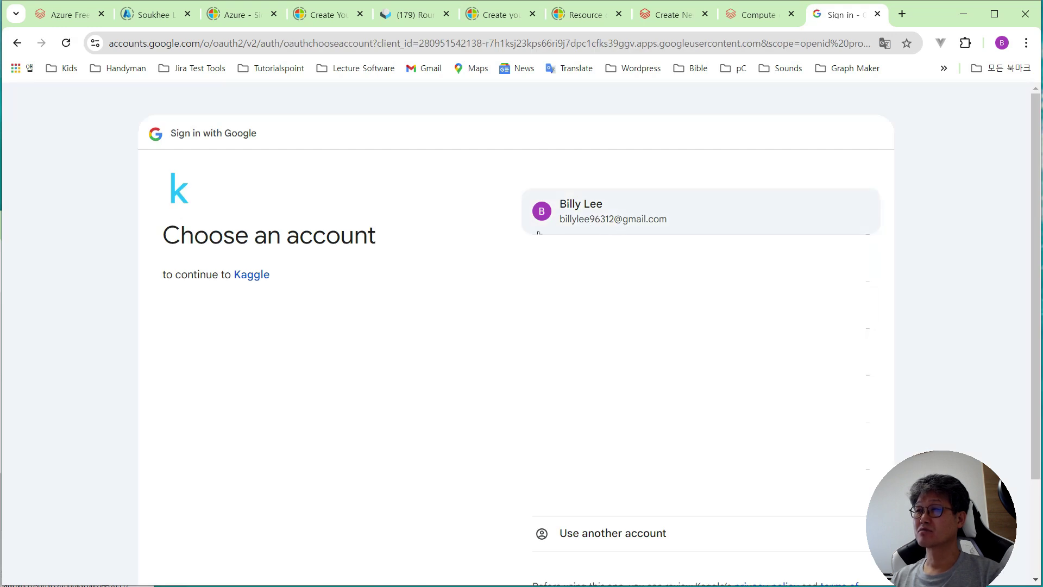
pyautogui.click(595, 208)
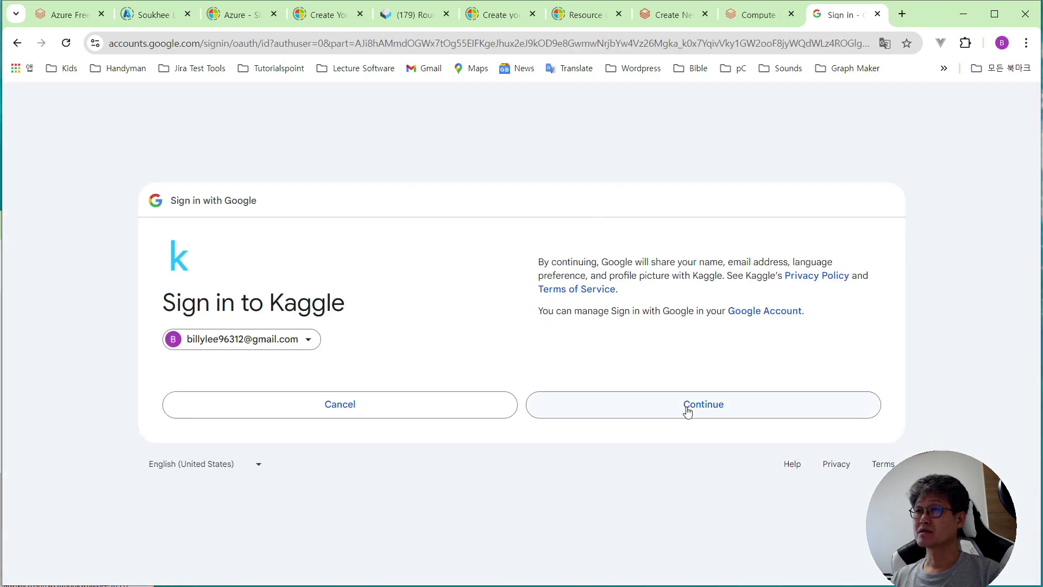
pyautogui.click(695, 403)
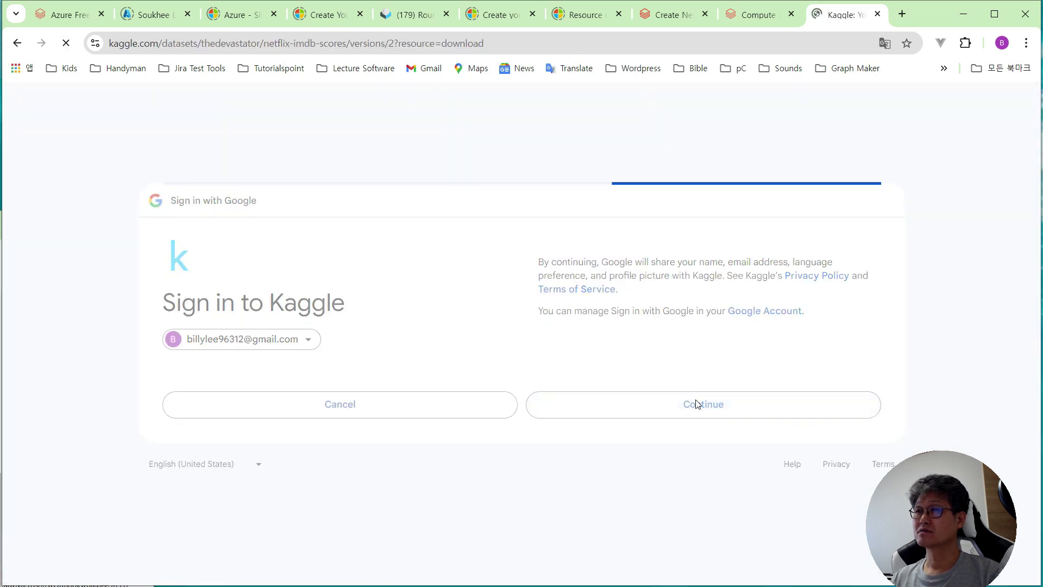
# - Save the dataset as archive.zip in the datasets folder on the Data-02 (F:) drive
pyautogui.click(135, 30)
pyautogui.scroll(-3, 204, 209)
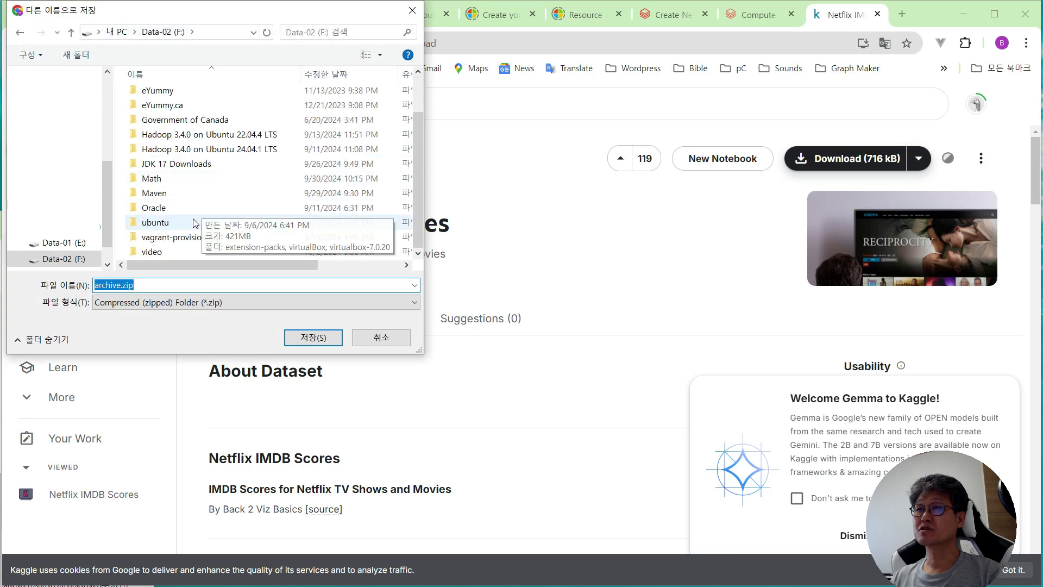
pyautogui.doubleClick(166, 252)
pyautogui.doubleClick(232, 111)
pyautogui.doubleClick(161, 97)
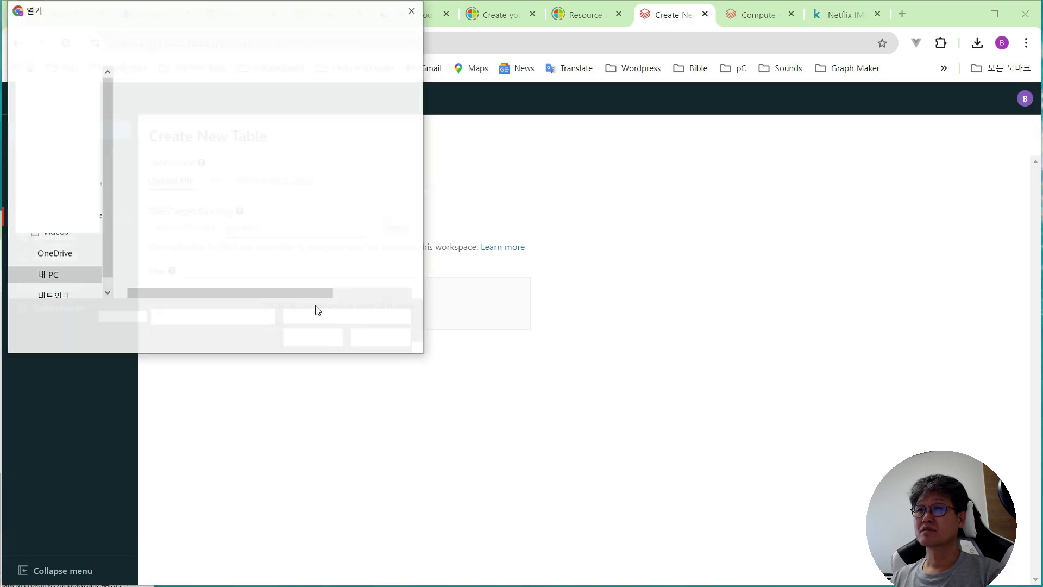
# - Upload Netflix TV Shows and Movies.csv from inside archive.zip as the file for the new Databricks table
pyautogui.rightClick(171, 98)
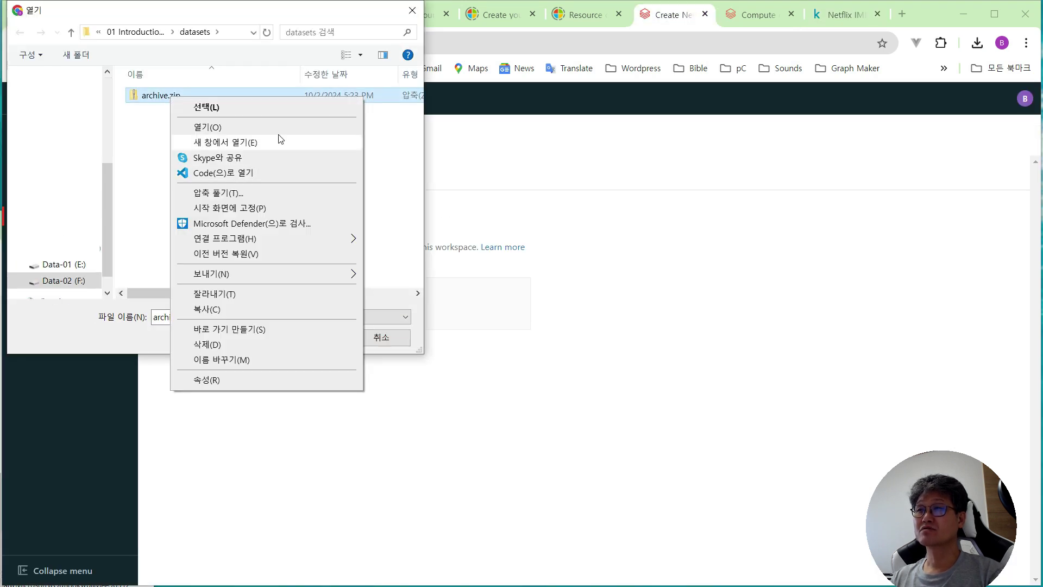
pyautogui.moveTo(321, 242)
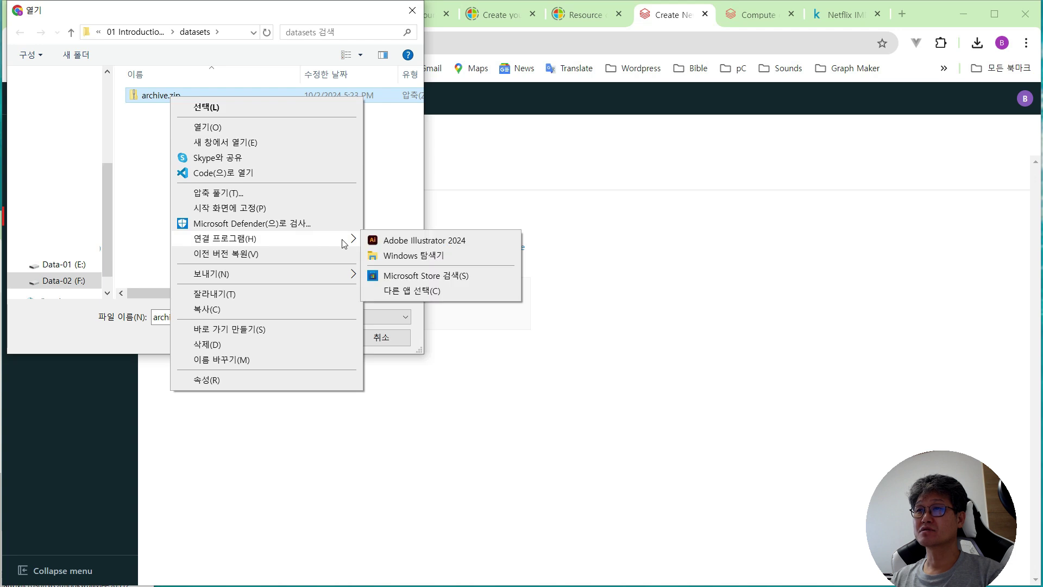
pyautogui.click(201, 127)
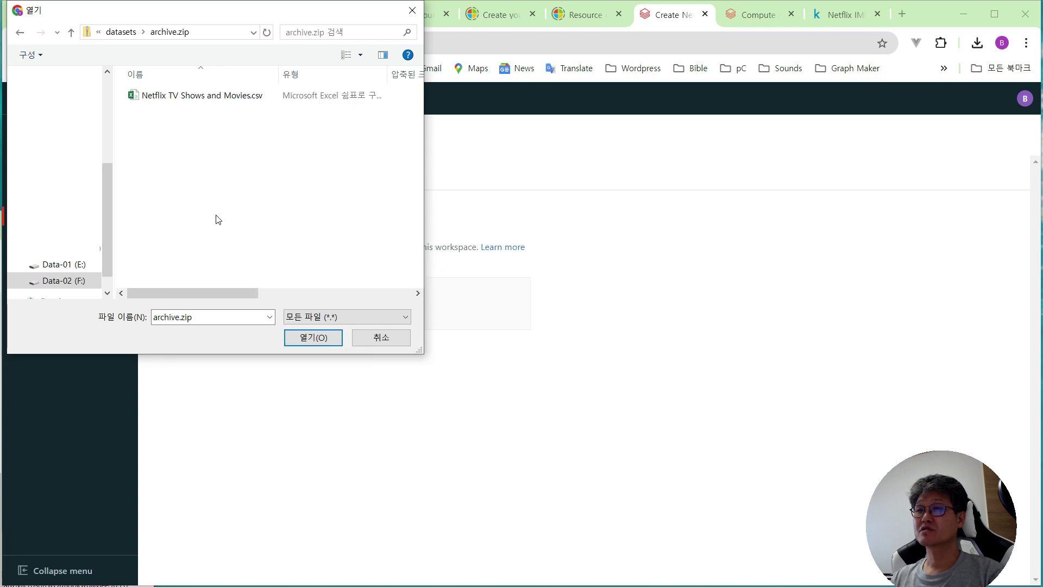
pyautogui.click(201, 93)
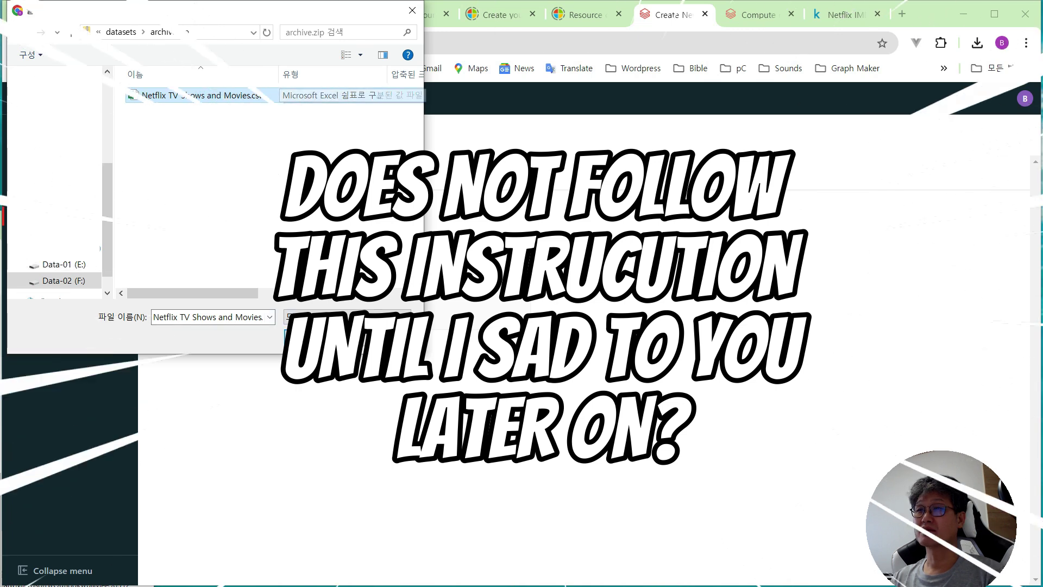
pyautogui.click(312, 335)
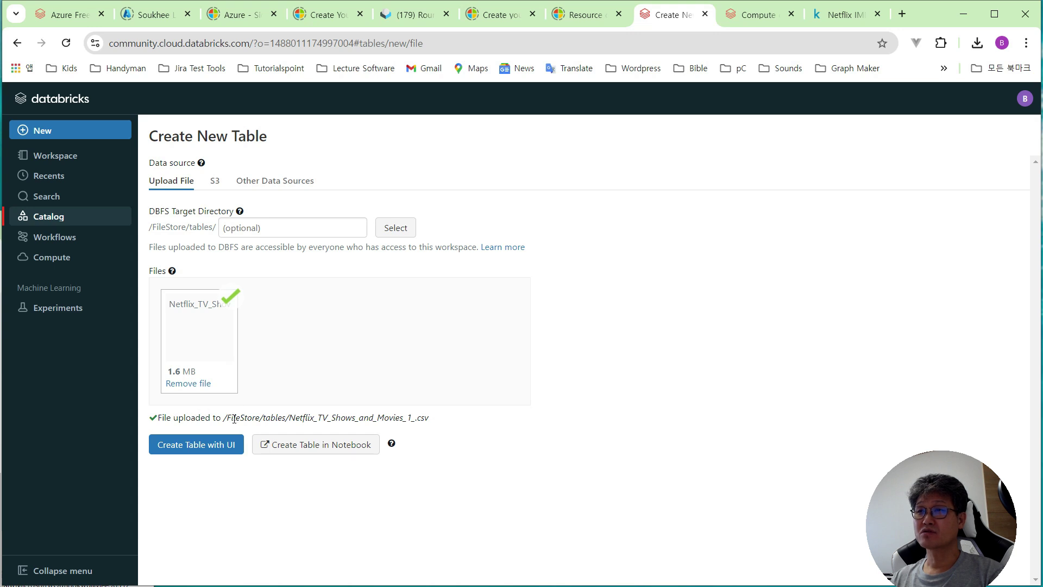
# - Check the uploaded file's storage path, start creating the table with the UI, and list the clusters for previewing it
pyautogui.moveTo(224, 417); pyautogui.dragTo(417, 419)
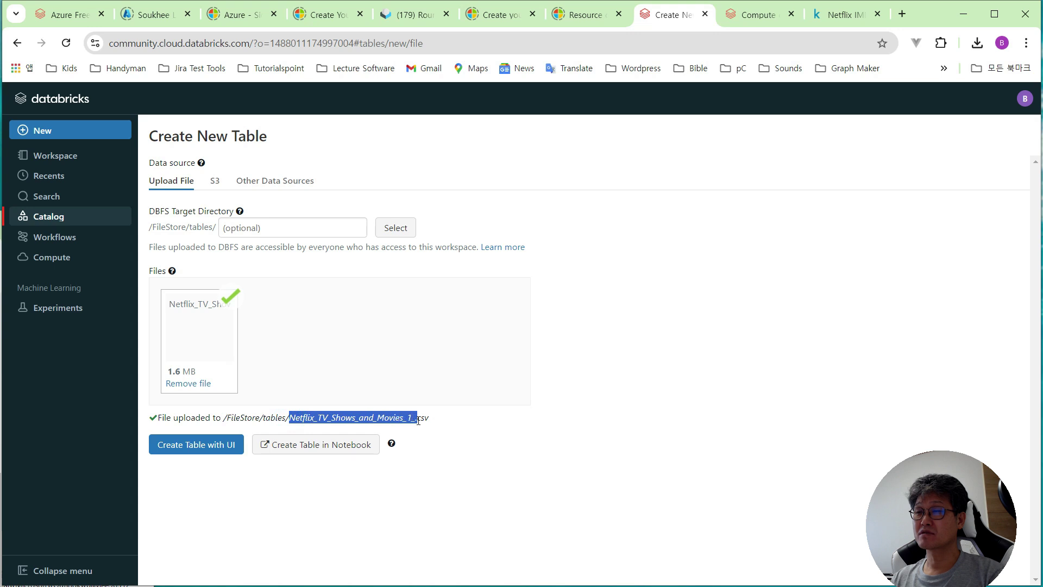
pyautogui.click(446, 423)
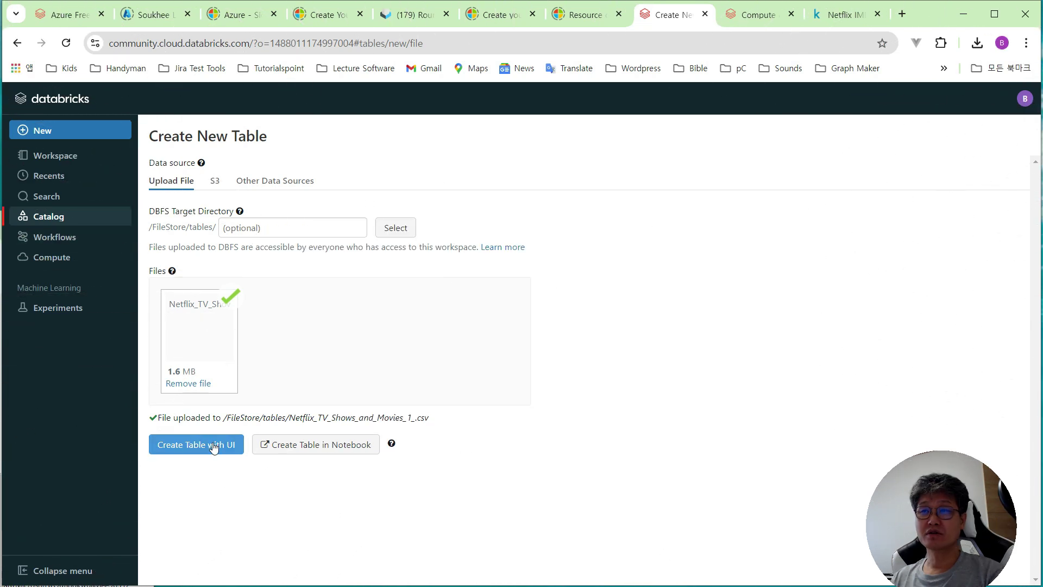
pyautogui.click(213, 447)
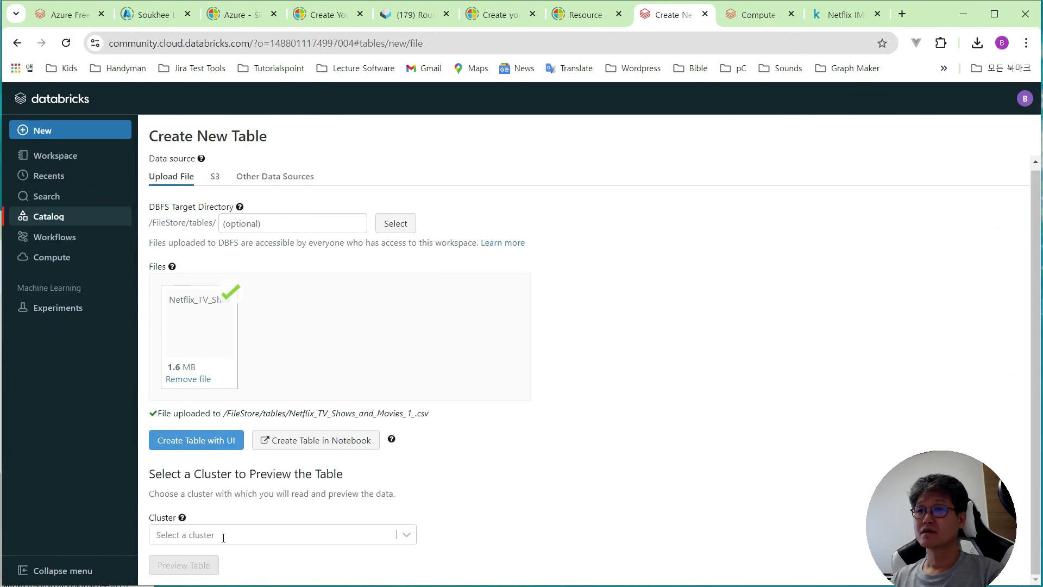
pyautogui.click(253, 534)
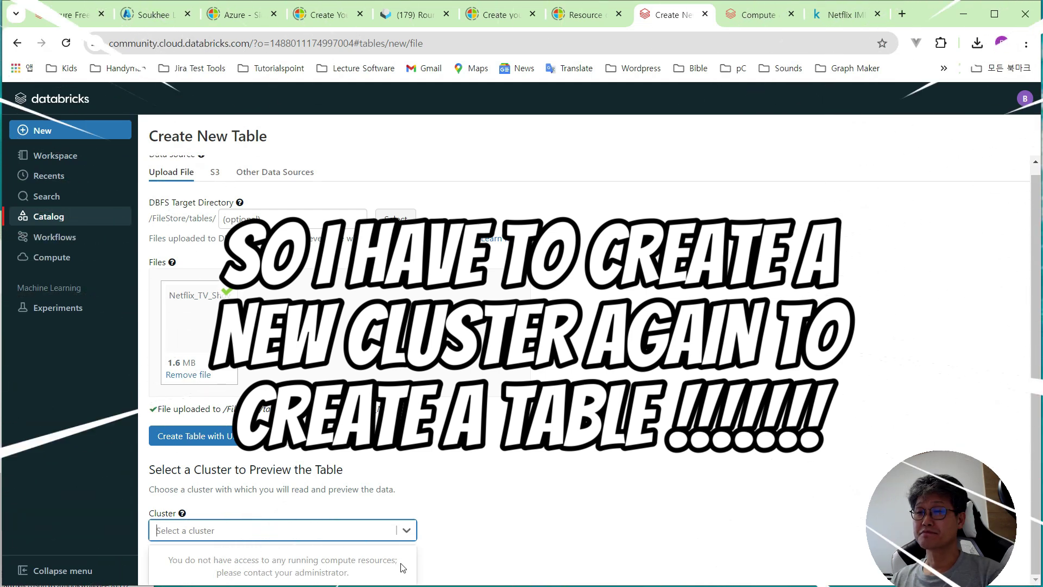
# - Open the new cluster form, leave it without creating anything, and examine Neuavenue Cluster in the compute list
pyautogui.click(54, 130)
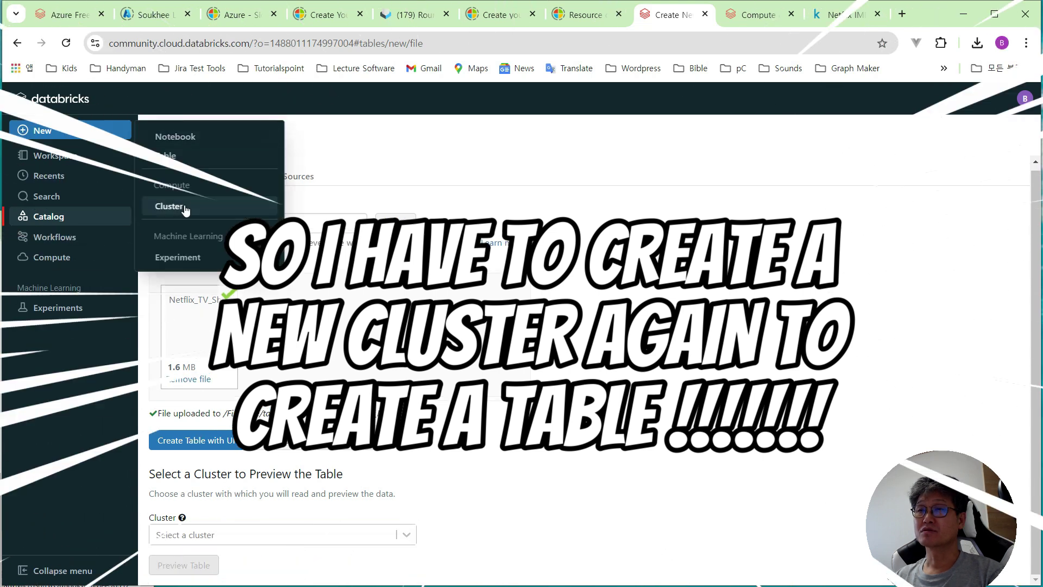
pyautogui.click(299, 205)
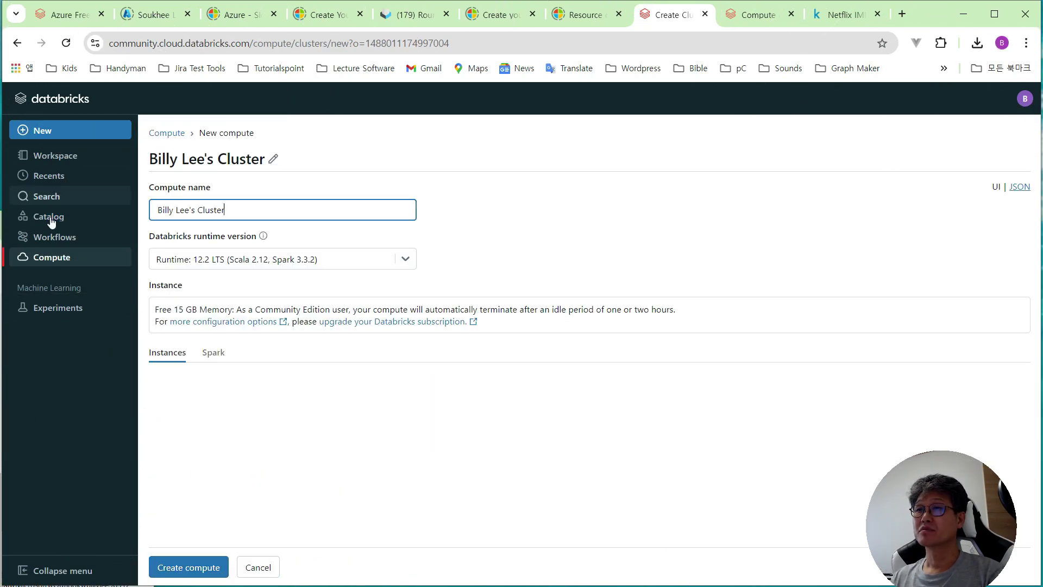
pyautogui.click(63, 258)
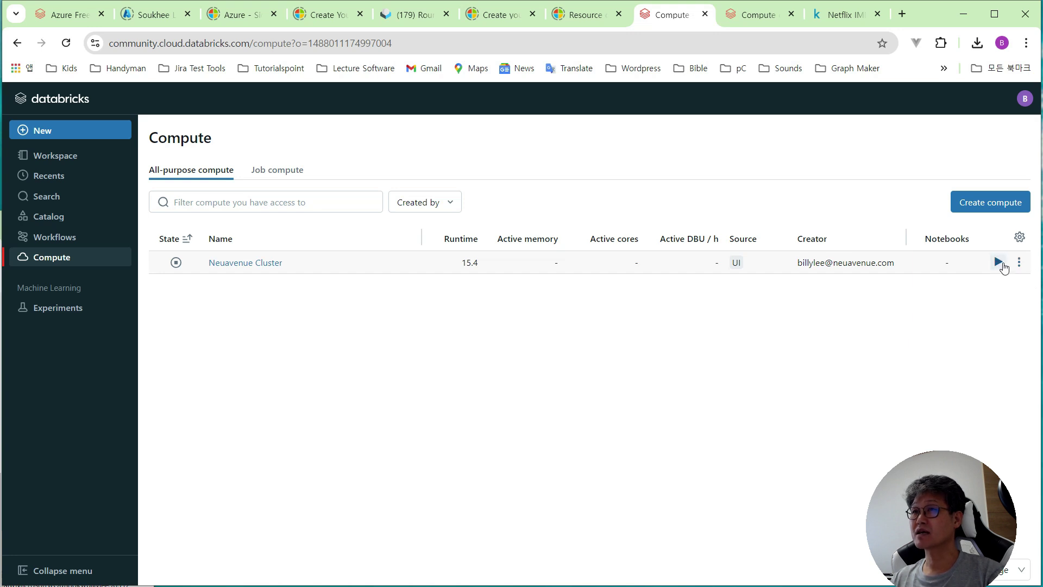
pyautogui.tripleClick(301, 262)
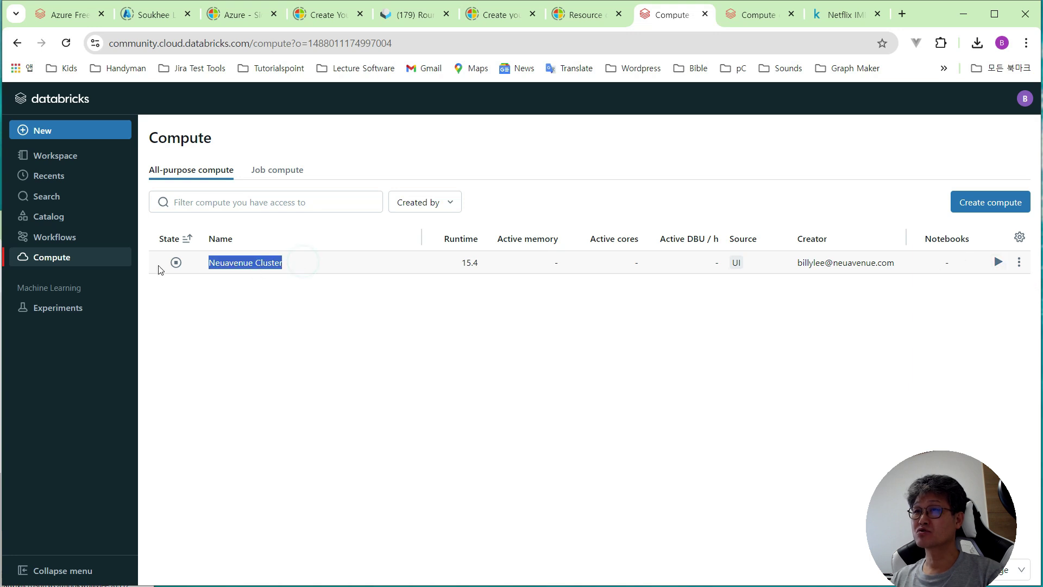
# - Try to start the stopped Neuavenue Cluster from the compute list
pyautogui.click(999, 264)
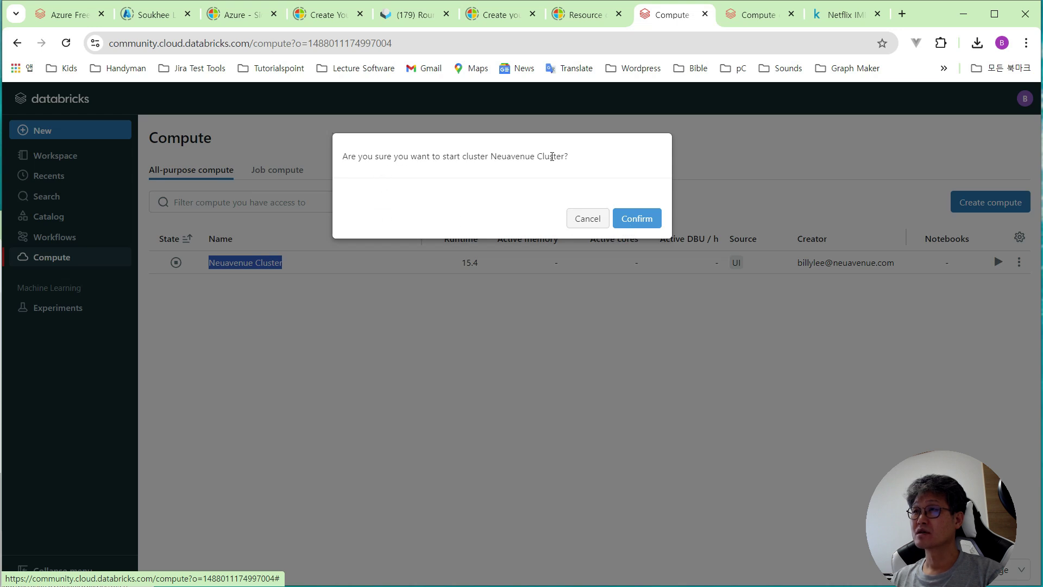
pyautogui.moveTo(491, 156); pyautogui.dragTo(589, 157)
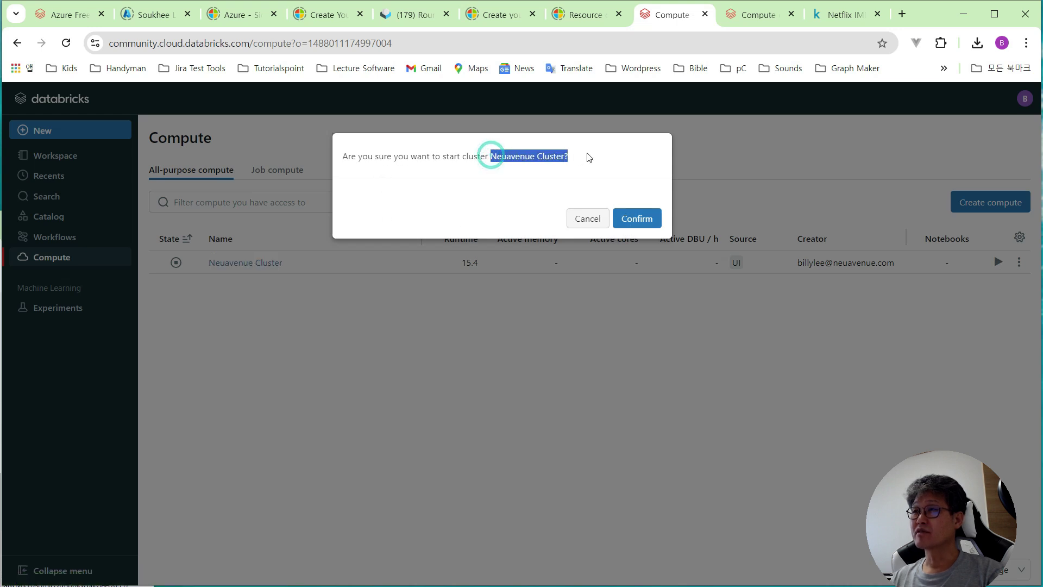
pyautogui.click(571, 184)
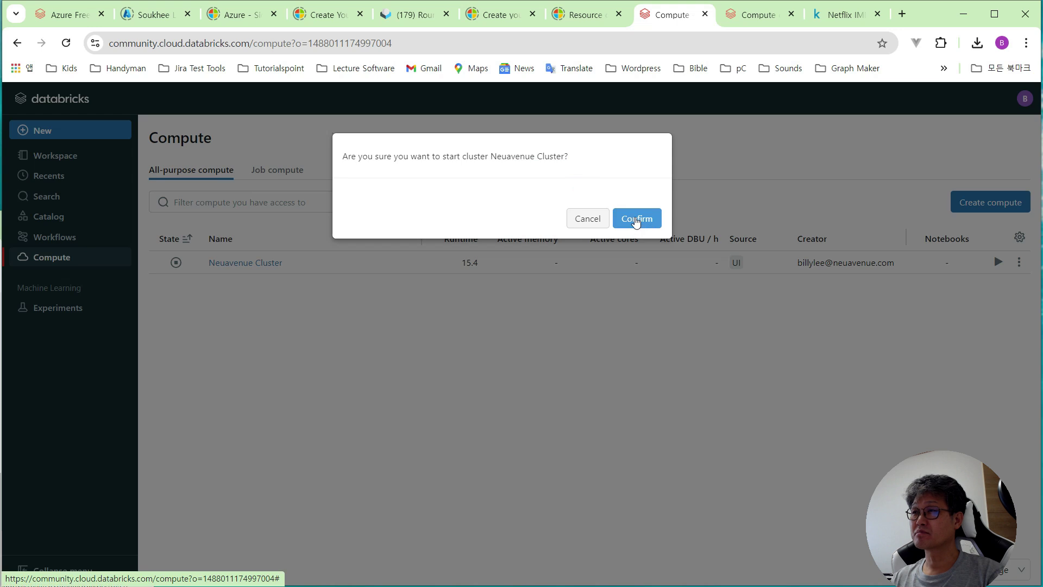
pyautogui.click(635, 219)
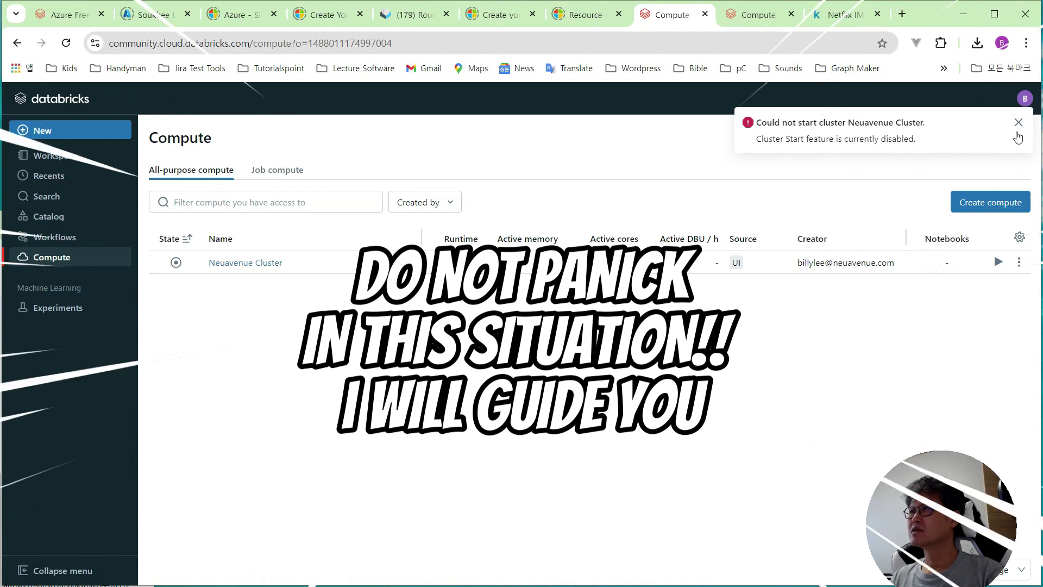
pyautogui.click(1017, 133)
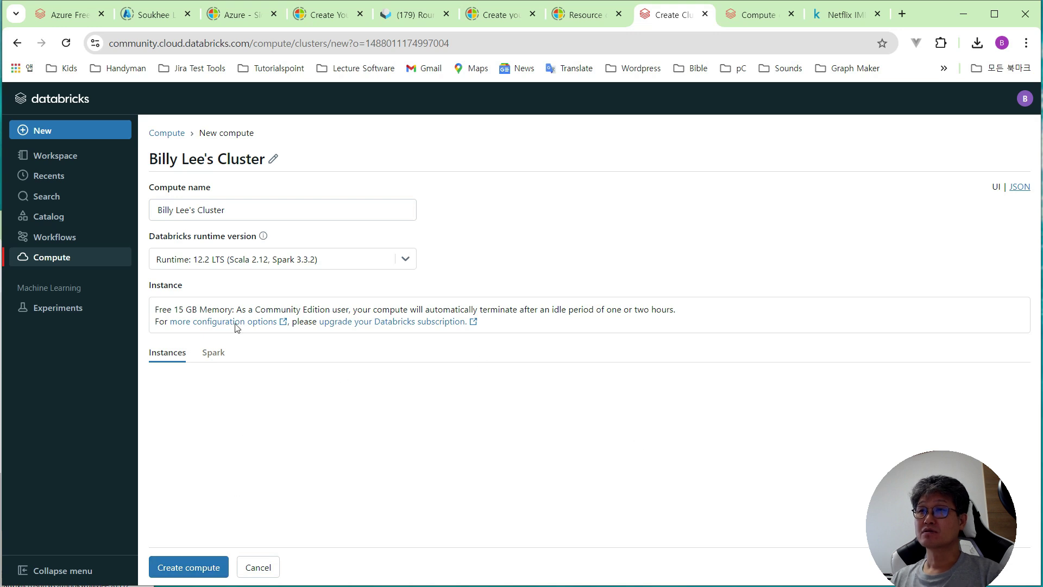
# - Create a compute named Neuavenue Cluster Two, keeping the default 12.2 LTS runtime
pyautogui.click(272, 163)
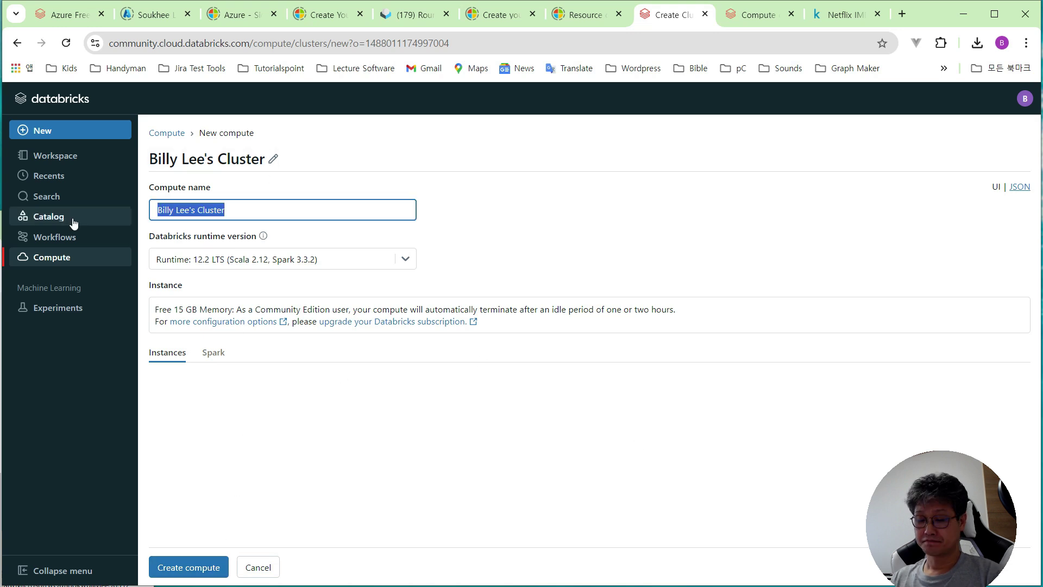
pyautogui.write('Neuavenue Cluster ')
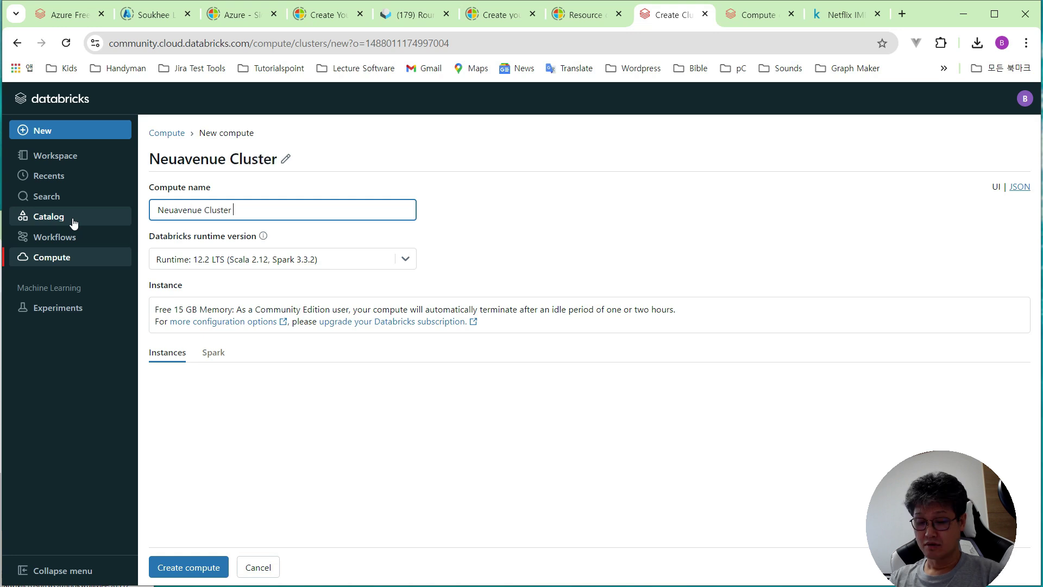
pyautogui.write('Two')
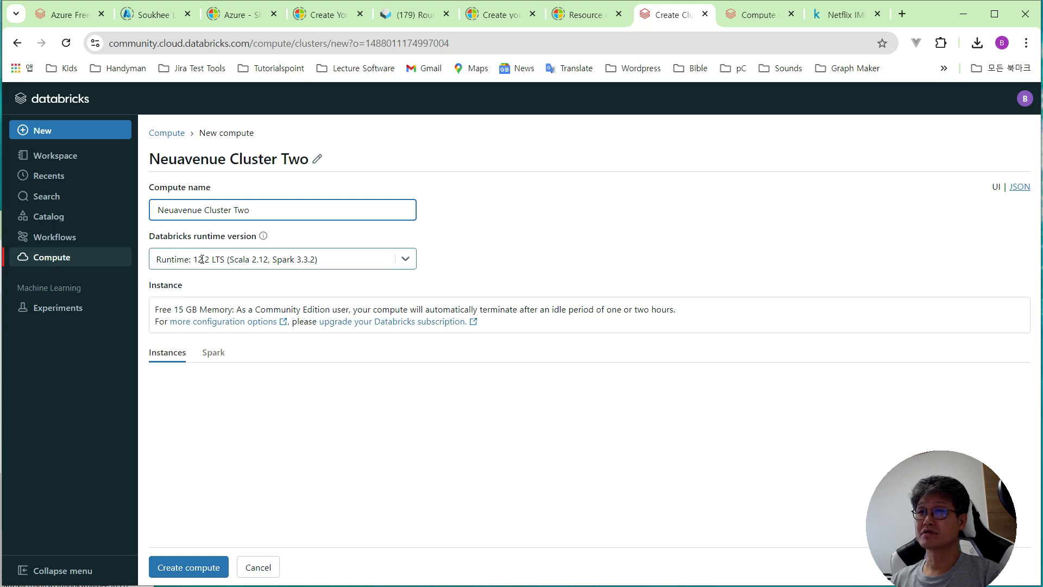
pyautogui.click(198, 567)
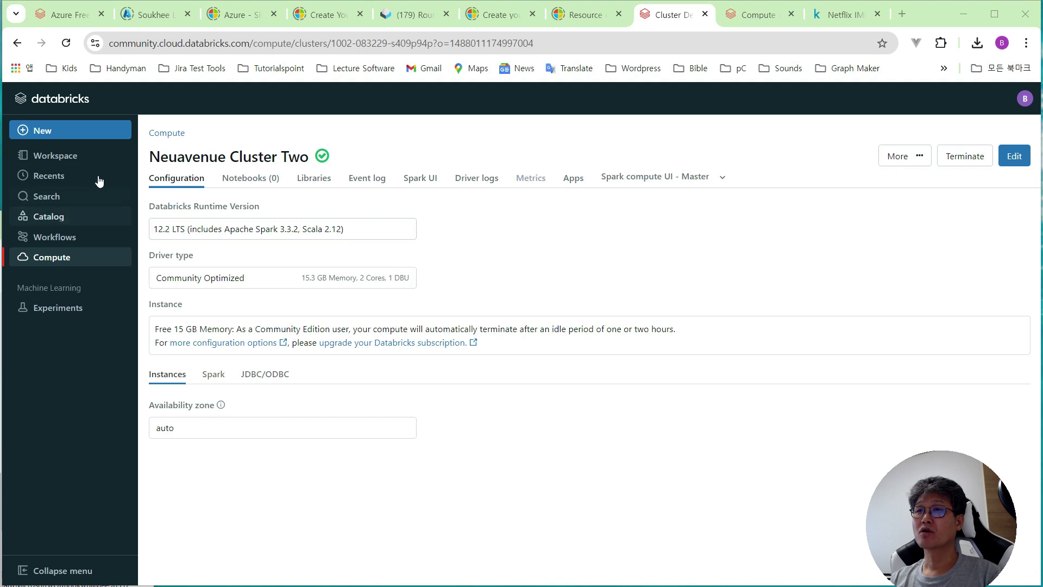
# - Begin a new table and upload Netflix TV Shows and Movies.csv from inside archive.zip in the datasets folder
pyautogui.click(97, 130)
pyautogui.click(190, 156)
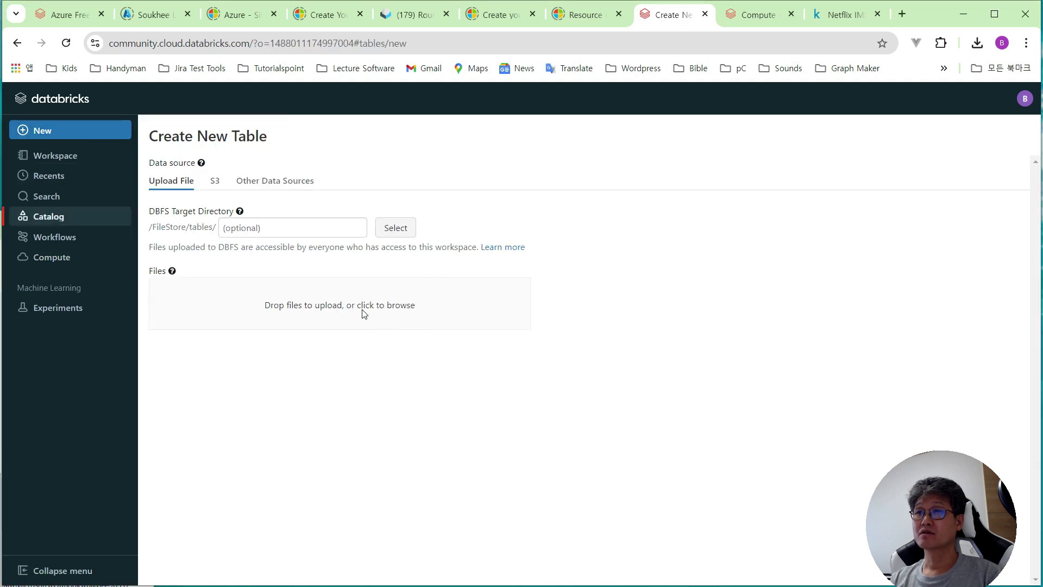
pyautogui.click(364, 311)
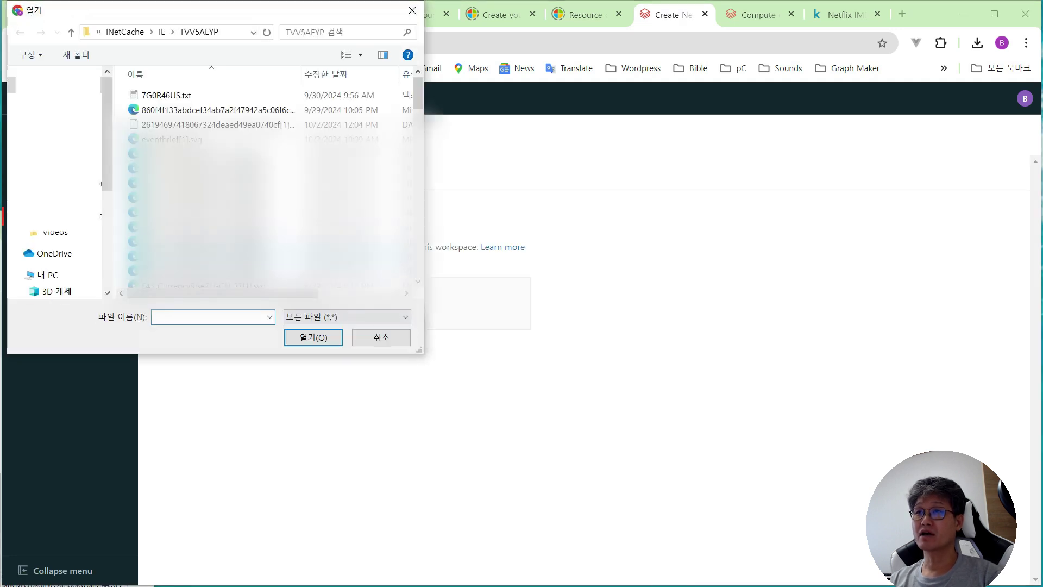
pyautogui.doubleClick(245, 112)
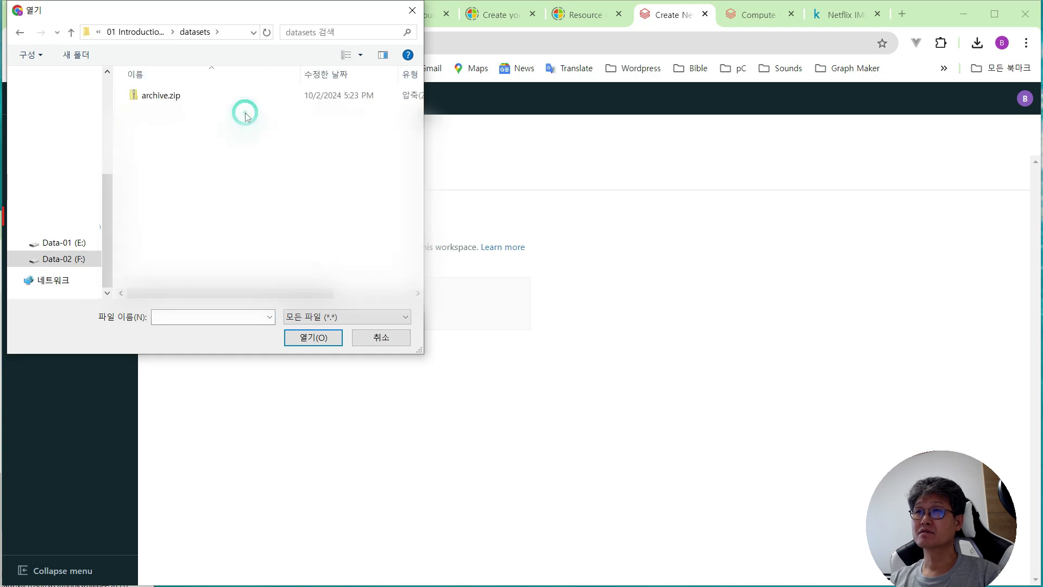
pyautogui.click(163, 96)
pyautogui.rightClick(163, 96)
pyautogui.moveTo(250, 239)
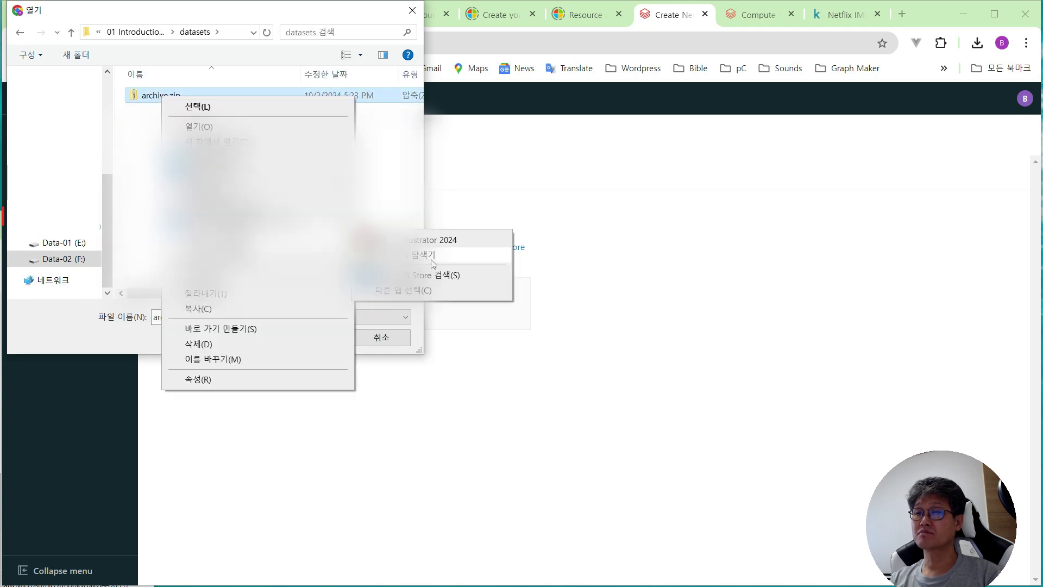
pyautogui.click(430, 259)
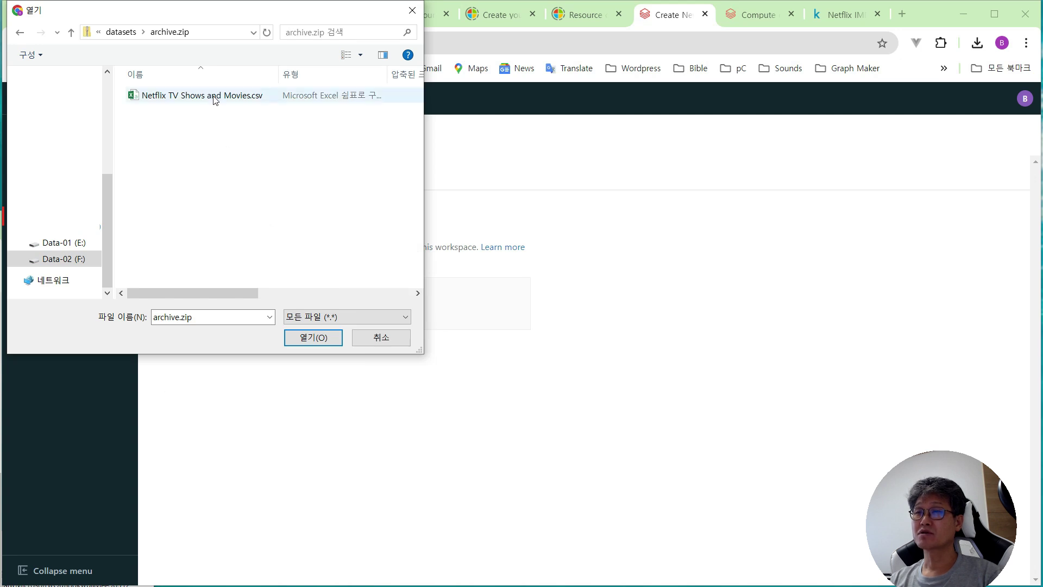
pyautogui.click(237, 99)
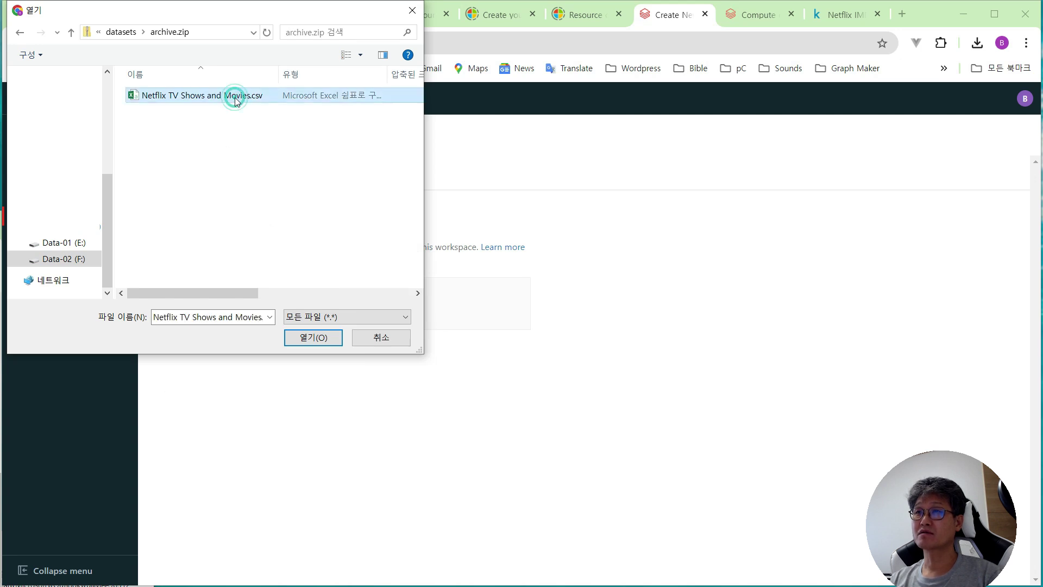
pyautogui.click(319, 337)
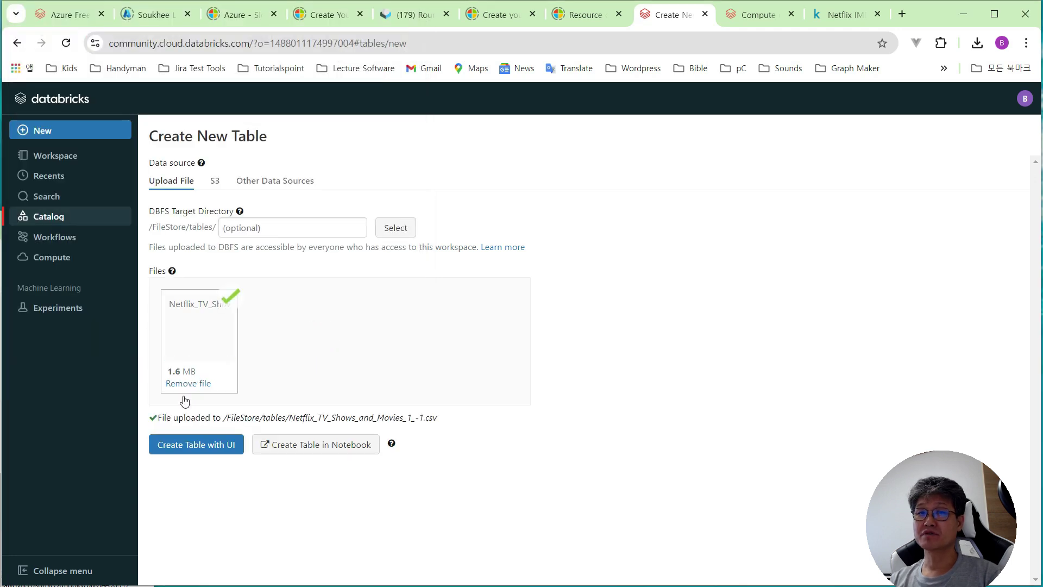
# - Start creating the table with the UI and preview it using Neuavenue Cluster Two
pyautogui.click(207, 449)
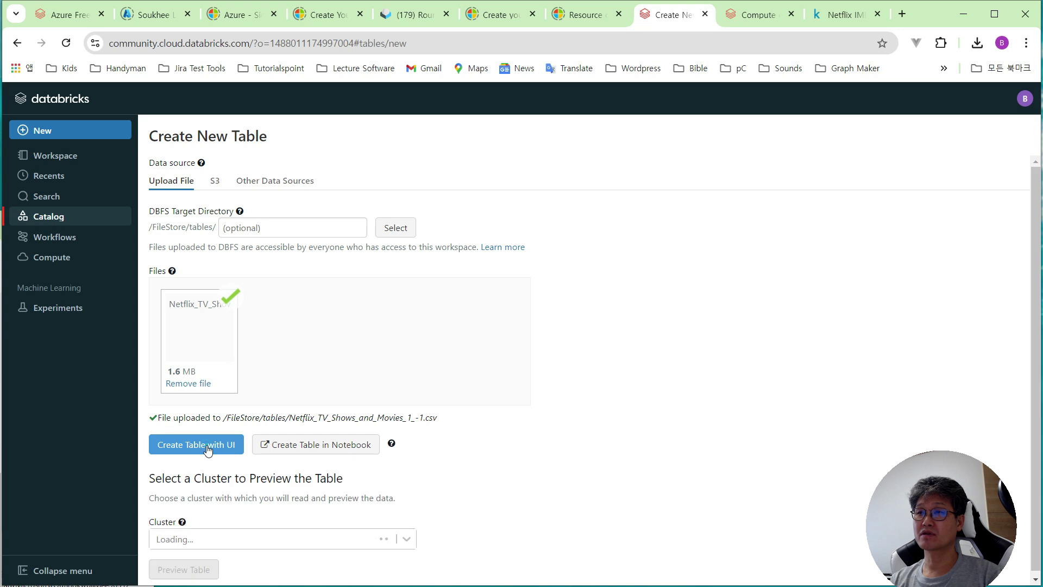
pyautogui.click(408, 535)
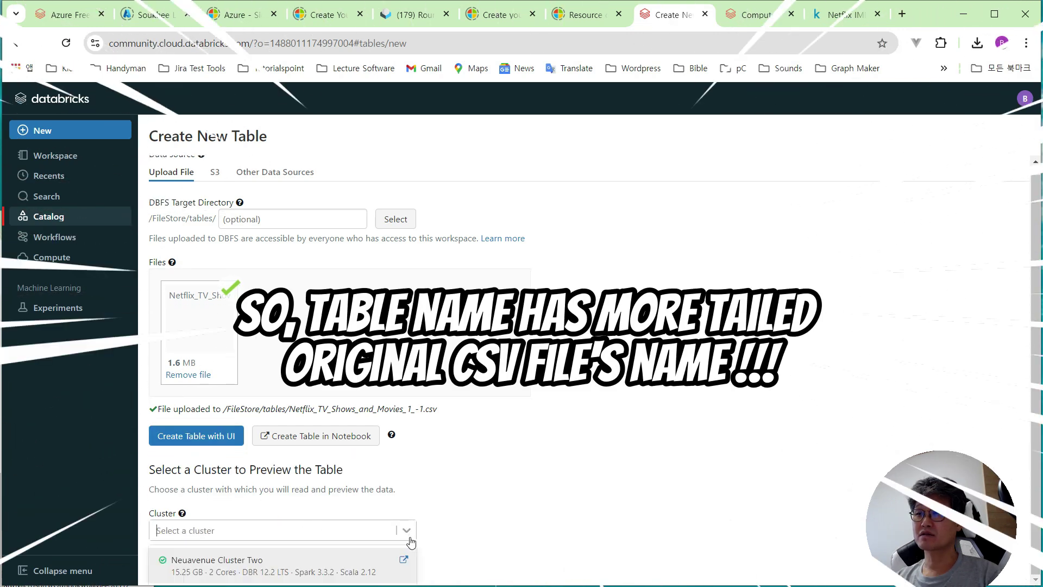
pyautogui.click(241, 565)
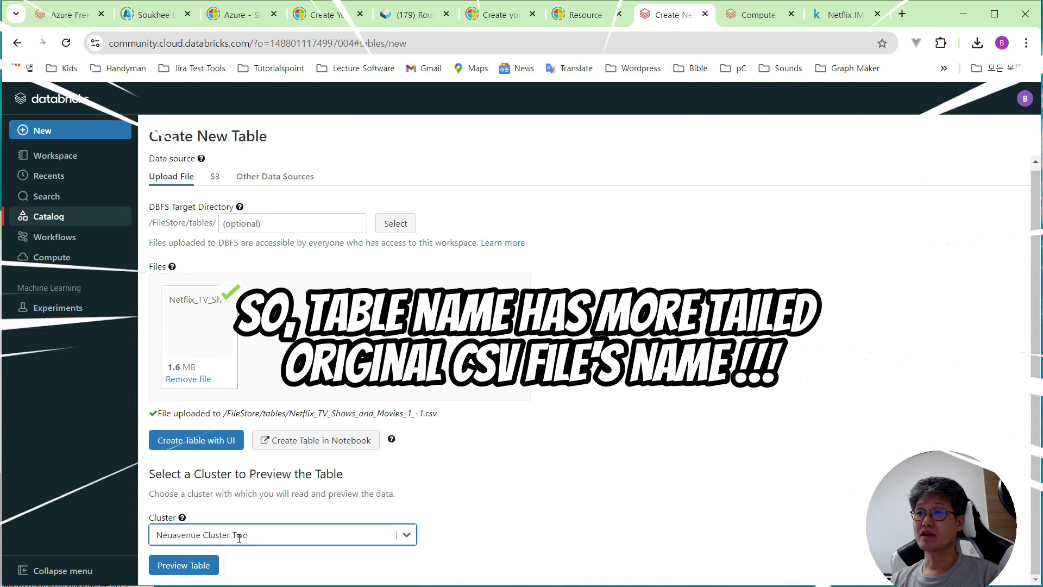
pyautogui.click(215, 570)
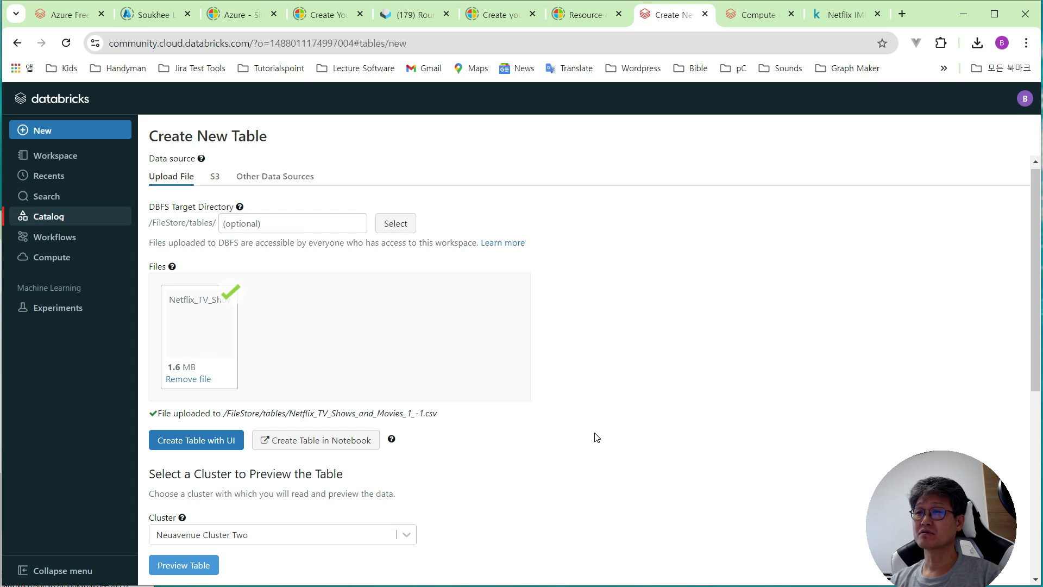
# - Review the previewed columns and create the table in the default database with the suggested attributes
pyautogui.scroll(-5, 597, 437)
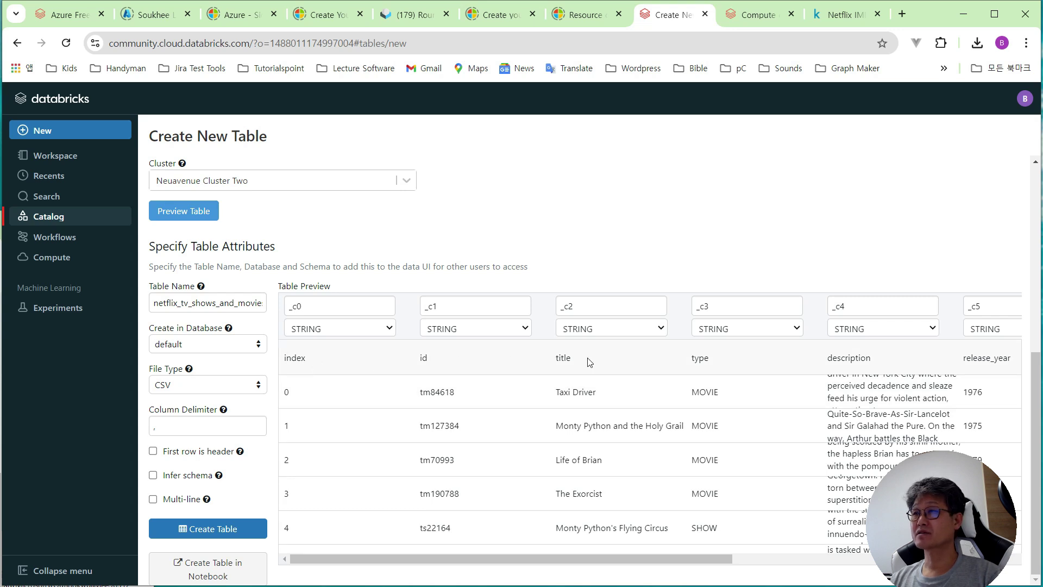
pyautogui.moveTo(686, 557); pyautogui.dragTo(326, 559)
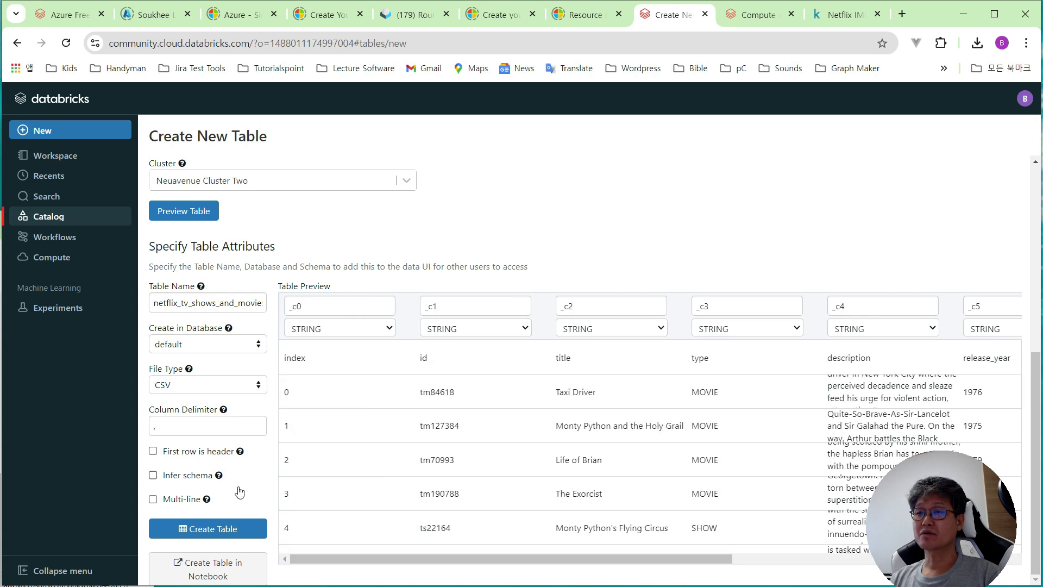
pyautogui.click(242, 530)
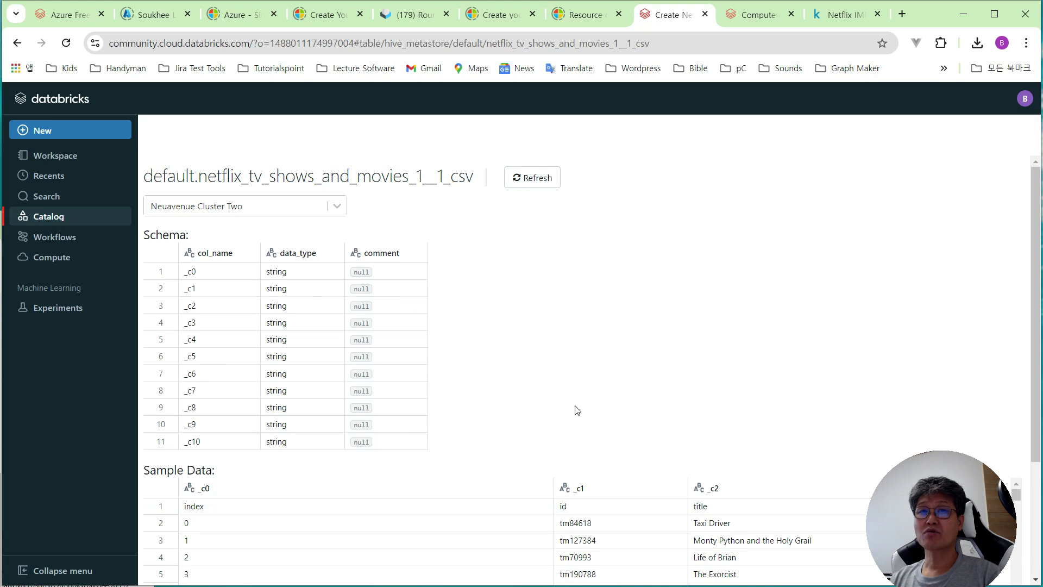
# - Examine the schema and the sample data rows of the new Netflix table
pyautogui.scroll(-1, 657, 354)
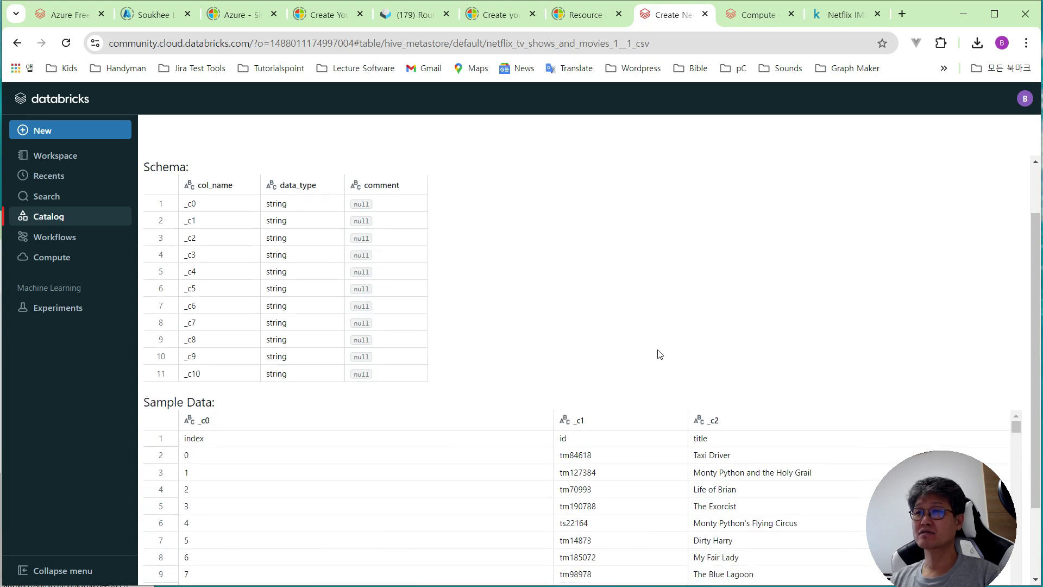
pyautogui.scroll(1, 305, 323)
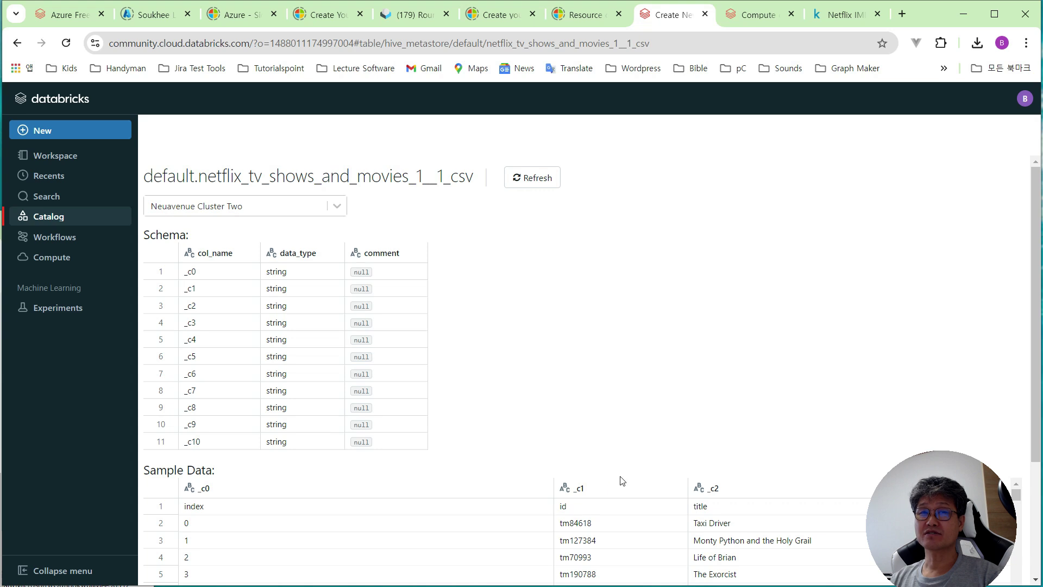
pyautogui.scroll(-1, 481, 450)
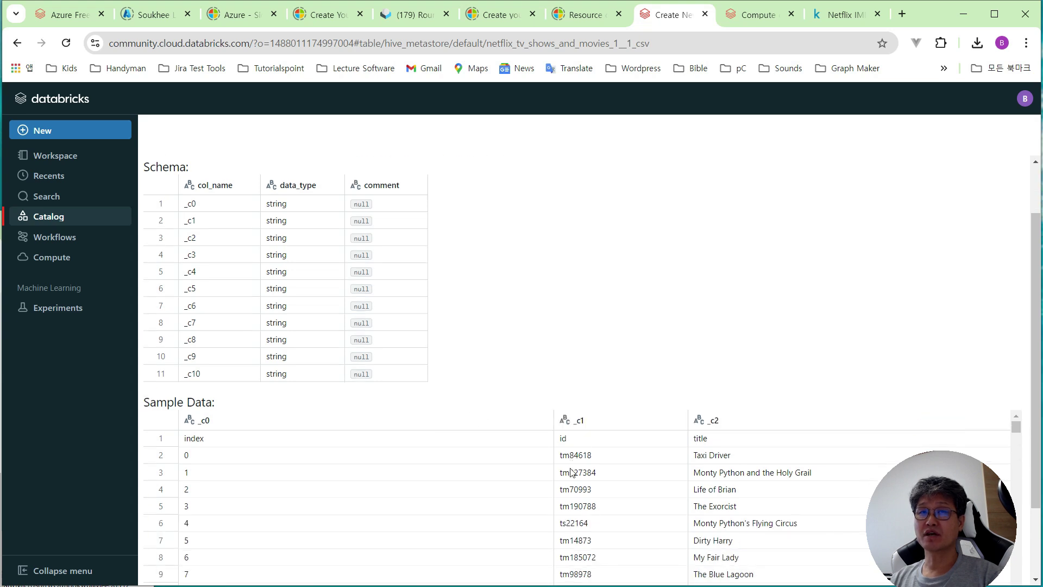
pyautogui.scroll(-3, 571, 471)
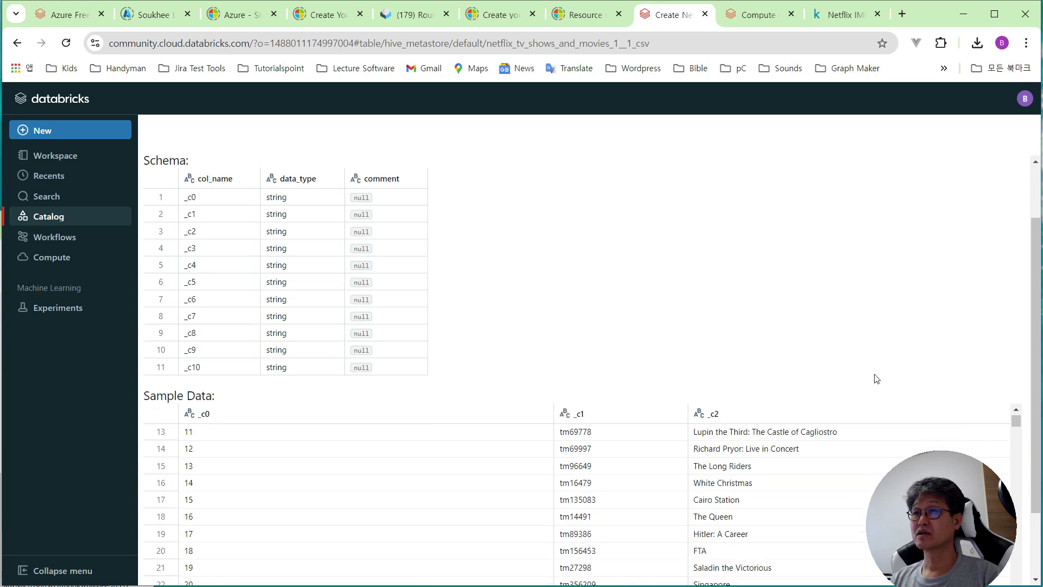
pyautogui.scroll(-2, 875, 377)
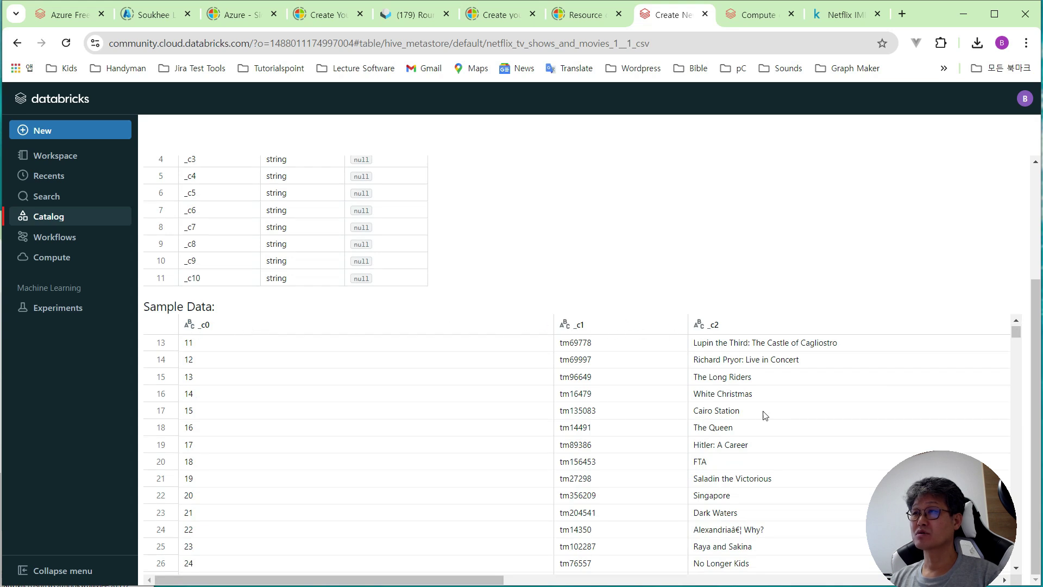
pyautogui.scroll(2, 764, 433)
pyautogui.scroll(2, 764, 433)
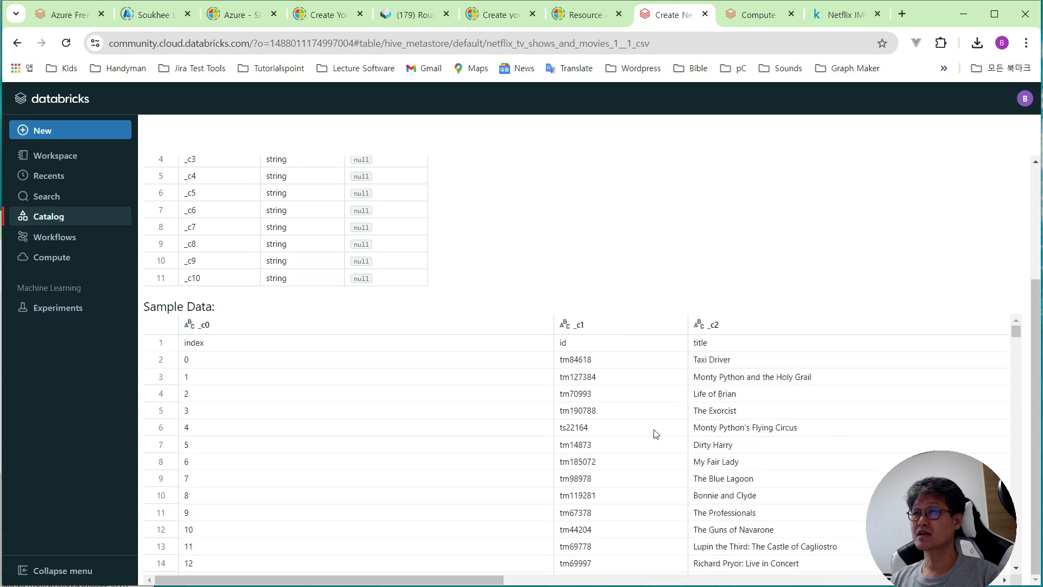
pyautogui.scroll(-9, 760, 434)
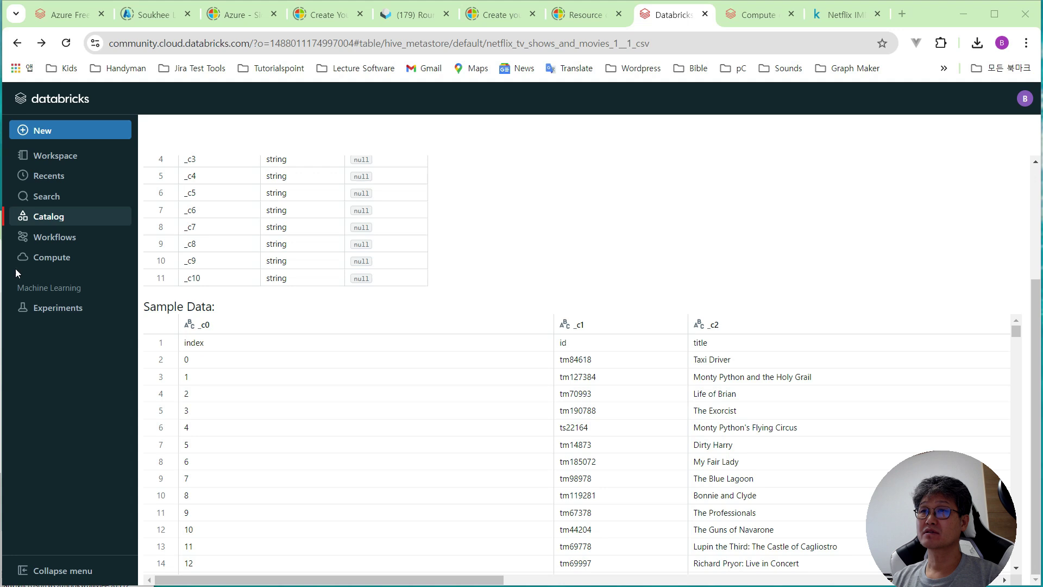
# - Check the actions available for the Netflix table in the default database of the catalog, and open the table's page
pyautogui.click(52, 222)
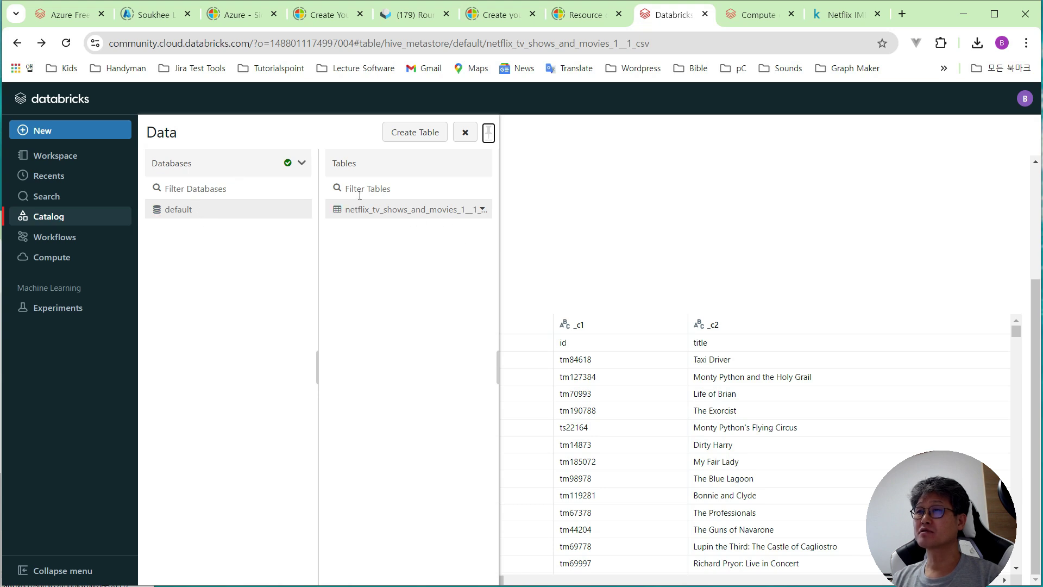
pyautogui.click(482, 210)
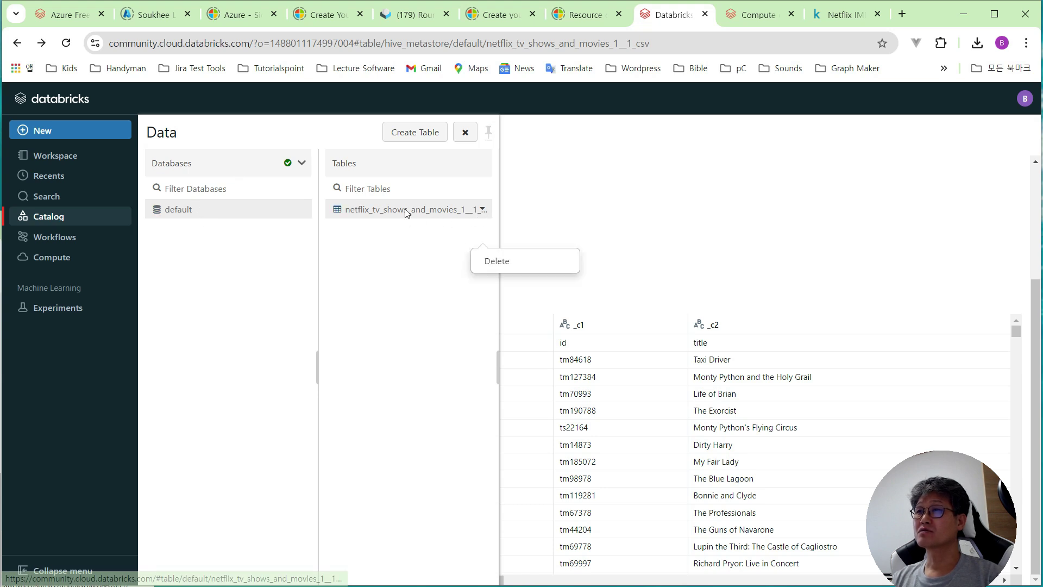
pyautogui.click(405, 215)
pyautogui.click(524, 216)
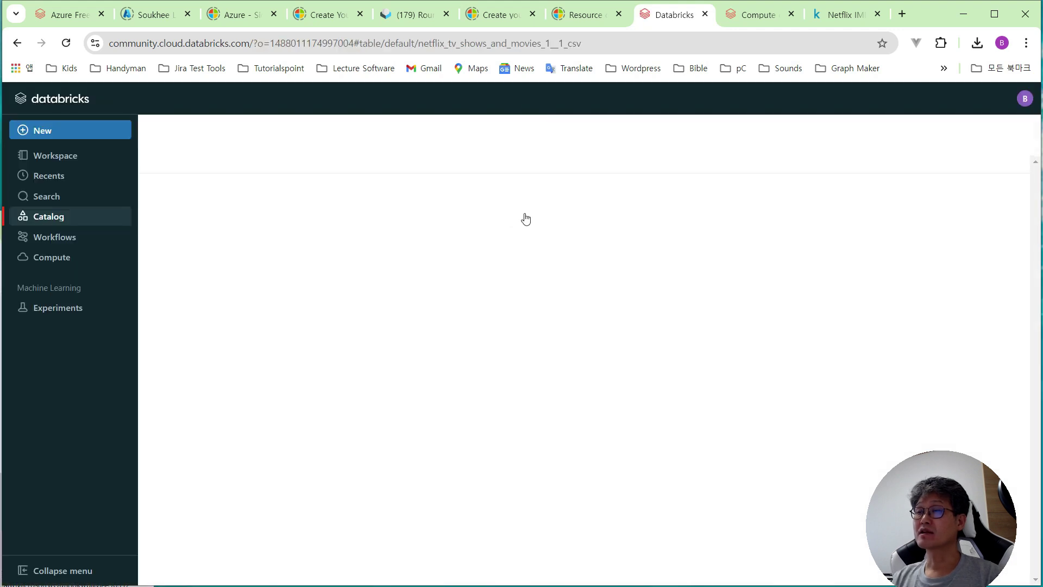